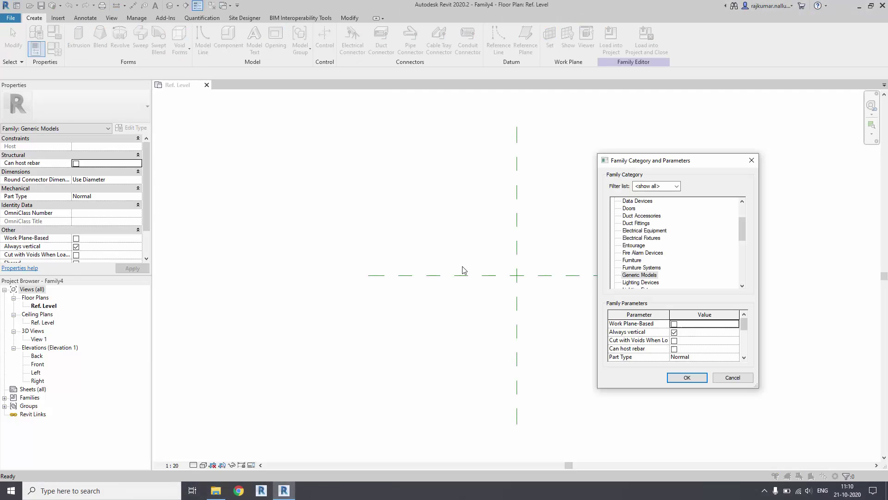
Set the family category to Columns
scroll(648, 240, "up", 2)
left_click(632, 224)
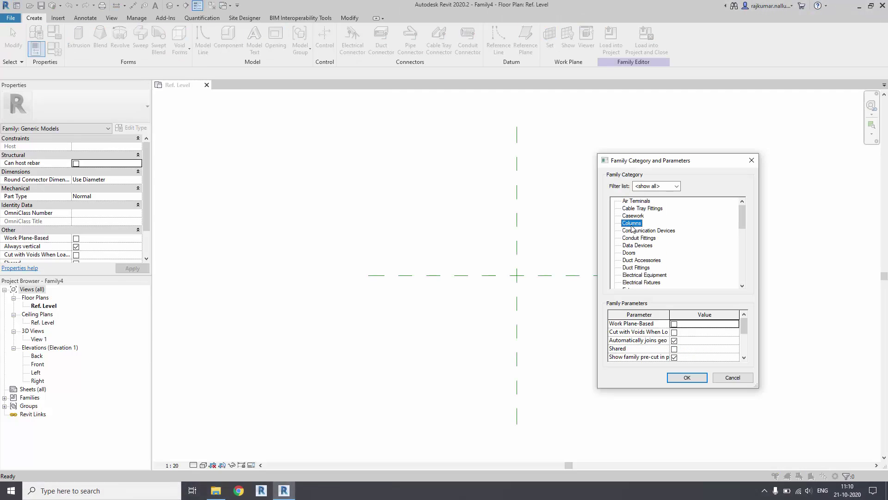
left_click(686, 377)
Draw a vertical reference plane beside the centre plane with RP
key("r")
key("p")
left_click(530, 117)
left_click(530, 458)
key("Escape")
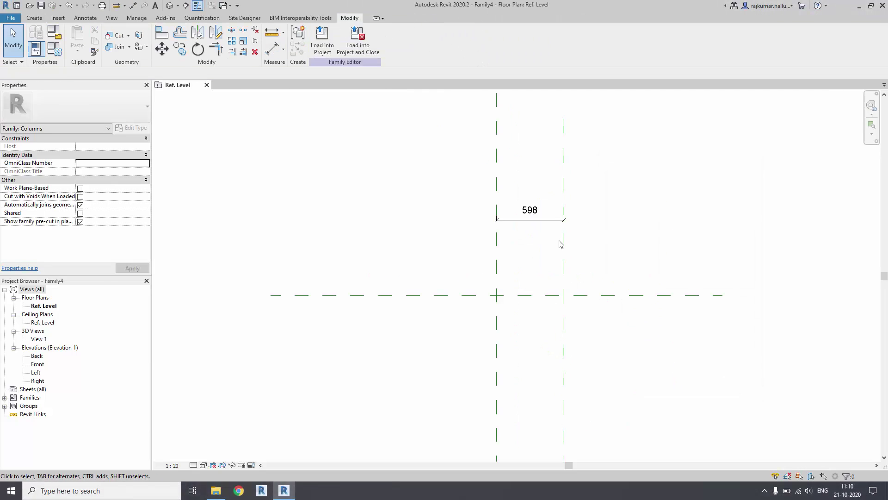
Label the 300 dimension with a new Column Radius parameter
left_click(513, 219)
left_click(410, 39)
type("Column Radius")
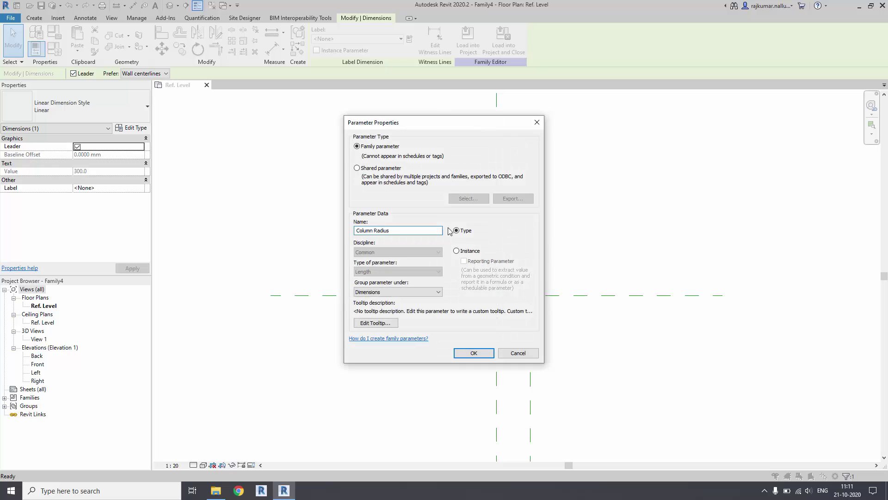
key("Return")
In the Front elevation, insert the column image and move it onto the reference planes
double_click(37, 364)
left_click(483, 398)
left_click(58, 18)
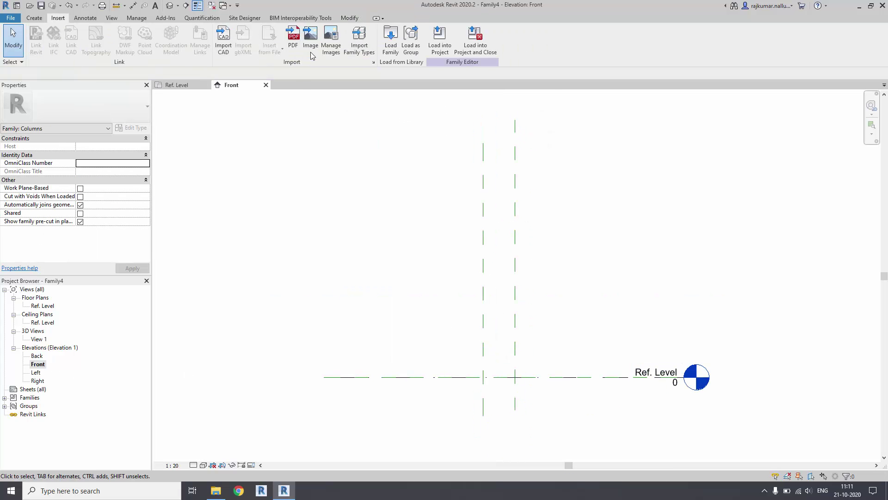
left_click(311, 51)
left_click(500, 255)
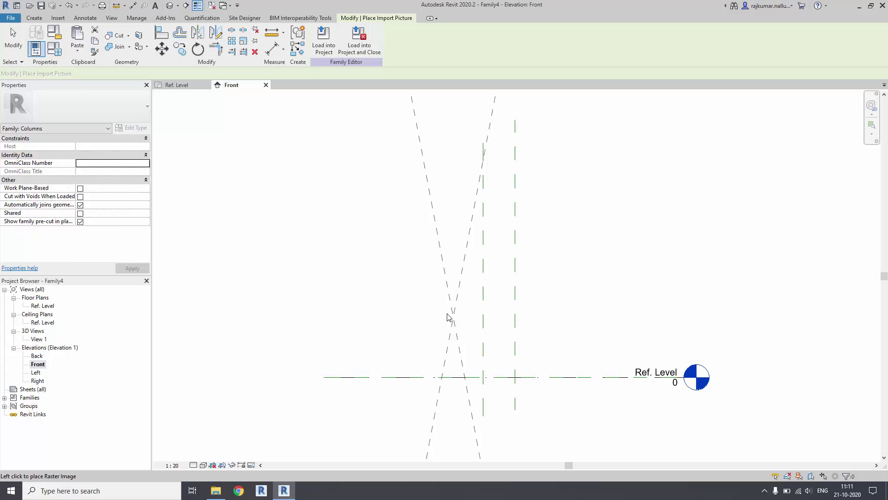
left_click(450, 313)
left_click_drag(470, 374, 464, 351)
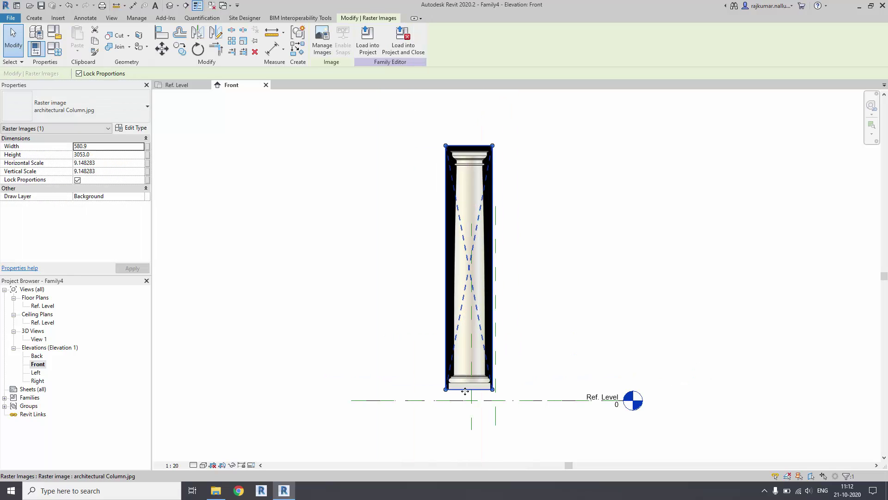
Trace the column's base profile with an arc and boundary lines along the reference plane
scroll(481, 342, "up", 3)
scroll(490, 338, "down", 3)
scroll(498, 334, "up", 1)
scroll(498, 334, "down", 1)
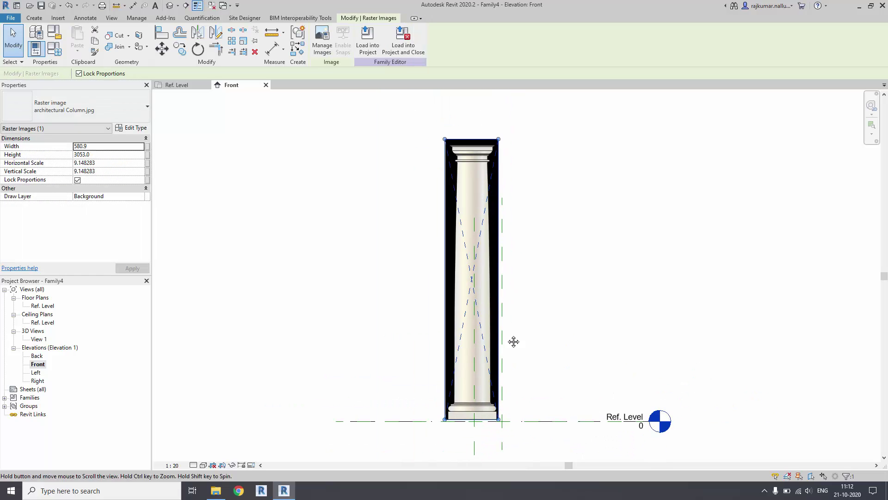
scroll(509, 340, "up", 2)
scroll(481, 342, "down", 1)
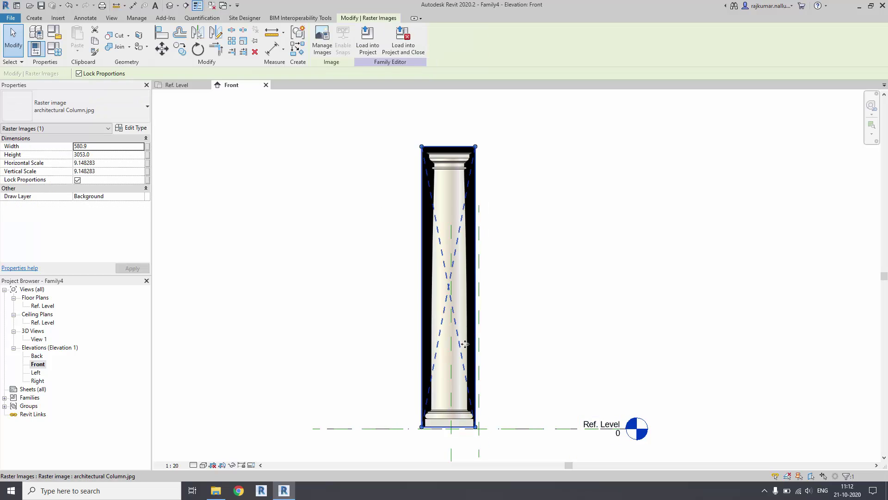
scroll(458, 384, "up", 2)
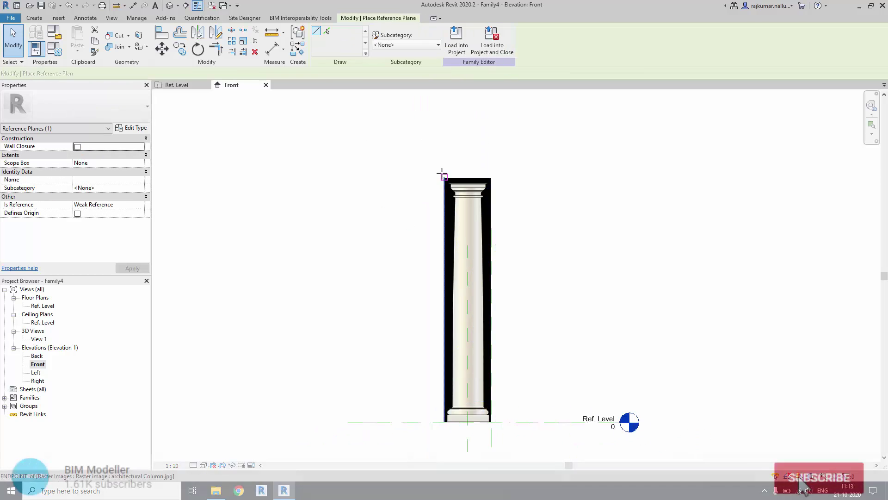
scroll(392, 194, "up", 2)
scroll(392, 194, "down", 3)
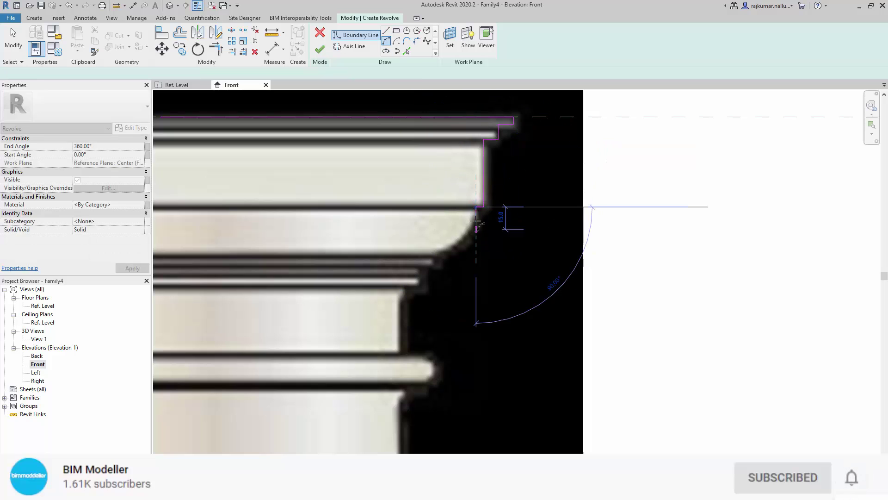
scroll(440, 263, "up", 3)
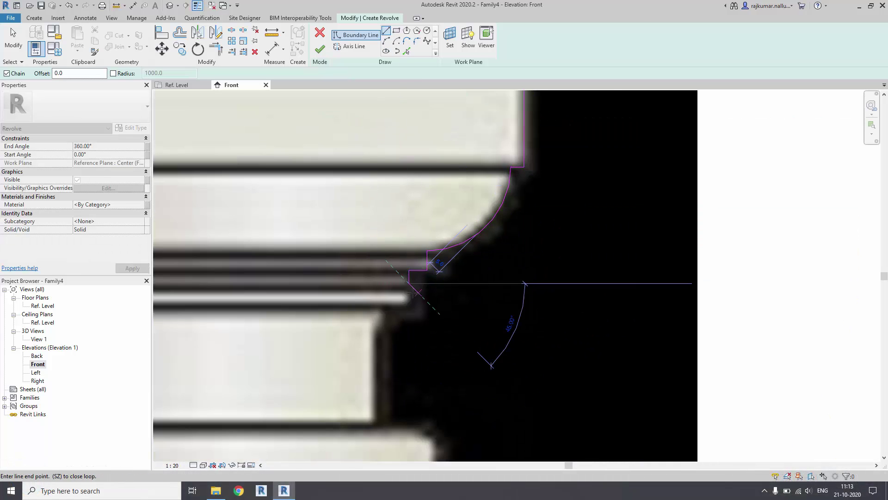
scroll(389, 273, "up", 3)
scroll(388, 273, "down", 5)
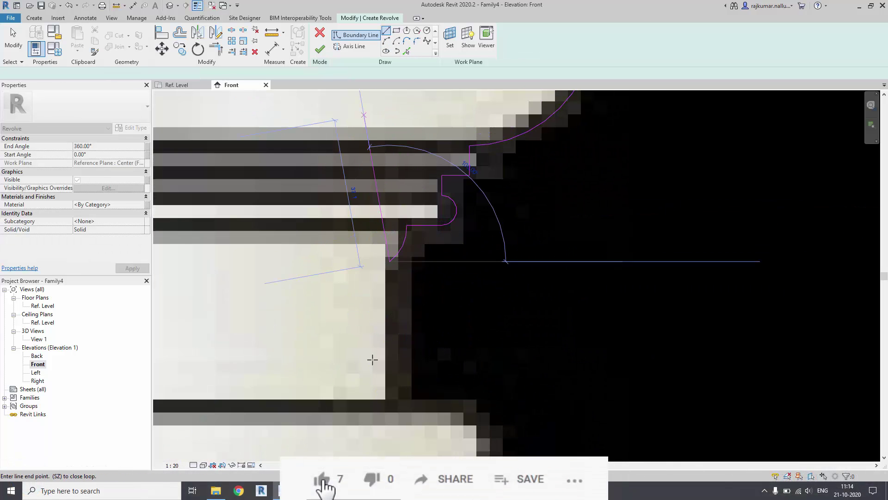
scroll(418, 424, "up", 5)
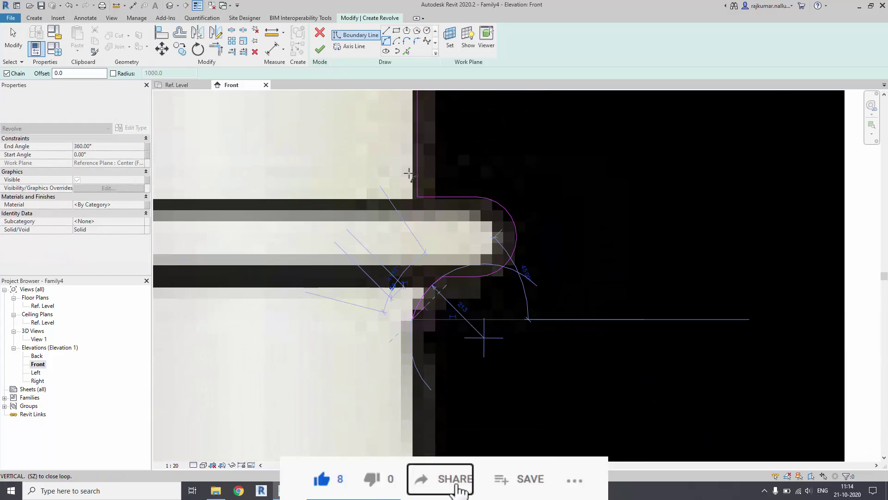
scroll(417, 424, "down", 6)
scroll(472, 314, "up", 4)
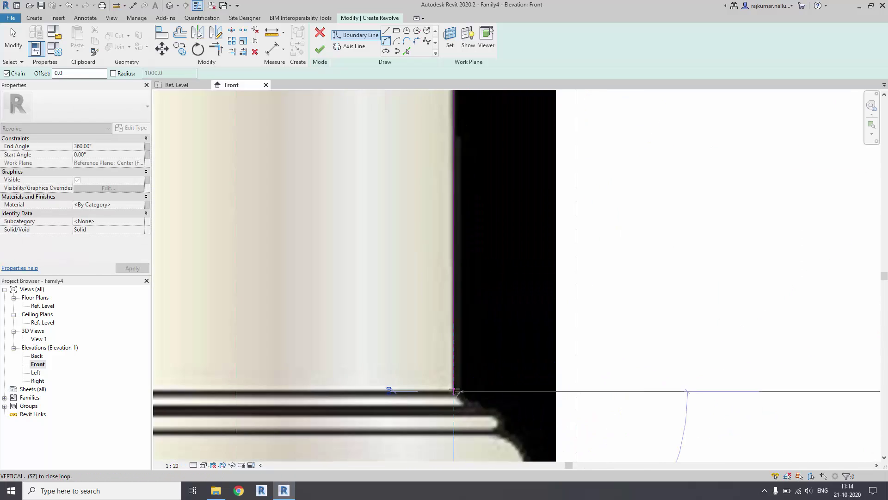
scroll(472, 377, "up", 2)
scroll(554, 419, "down", 2)
left_click(554, 418)
scroll(555, 418, "down", 2)
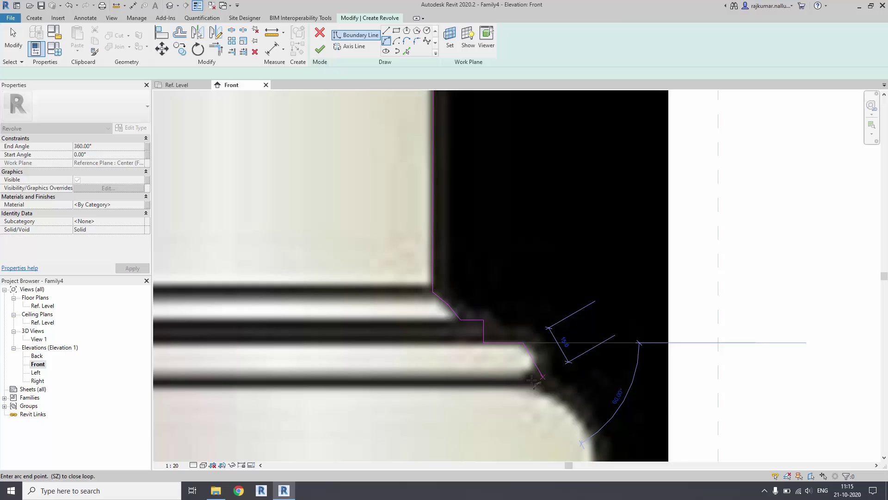
scroll(485, 347, "up", 2)
scroll(485, 347, "down", 3)
left_click(530, 430)
key("Escape")
key("Escape")
scroll(491, 432, "down", 5)
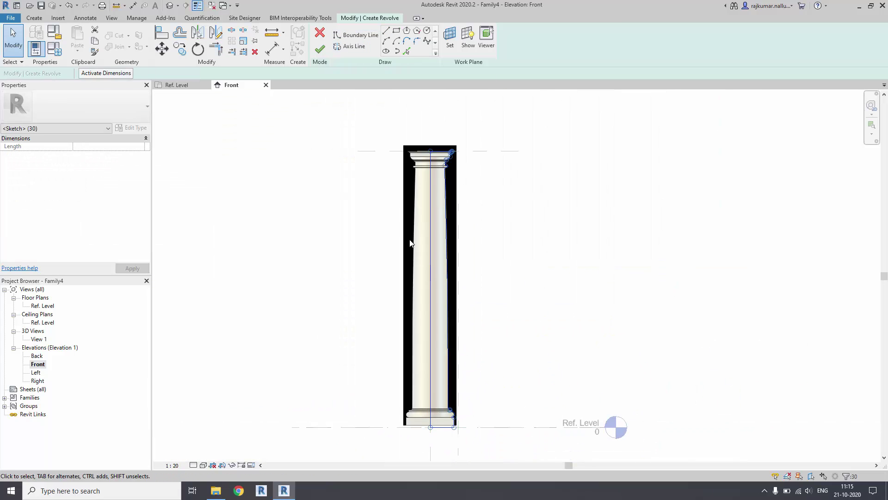
scroll(434, 420, "up", 2)
Delete the column image, finish the revolve sketch, and apply Granite White material
left_click(410, 287)
key("Delete")
left_click(461, 311)
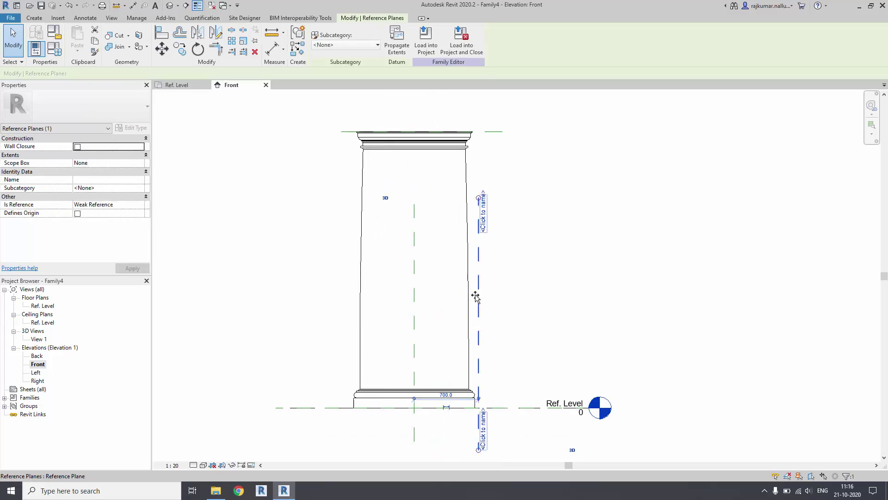
double_click(447, 311)
scroll(444, 403, "down", 1)
scroll(437, 407, "up", 3)
scroll(402, 186, "down", 4)
left_click(320, 49)
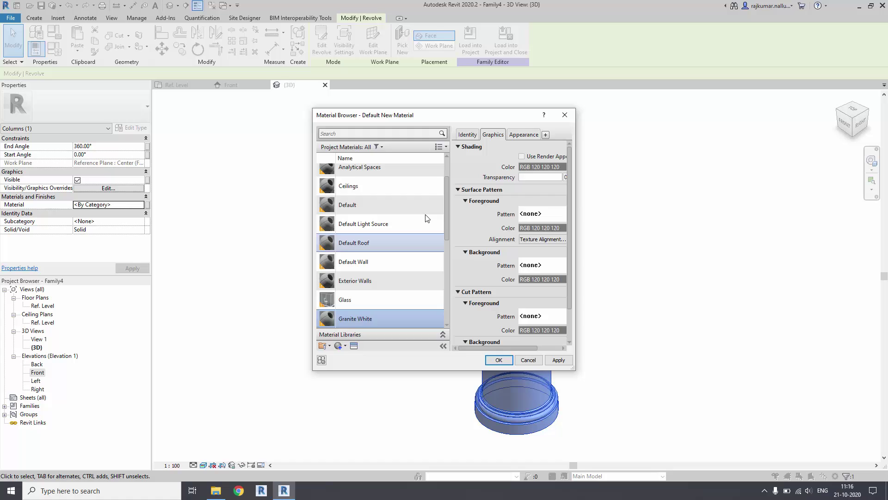
left_click(524, 134)
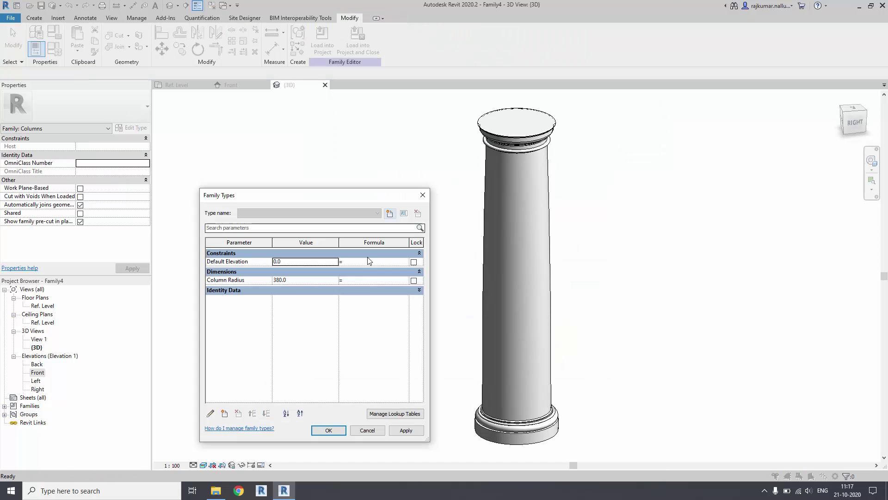
left_click(333, 373)
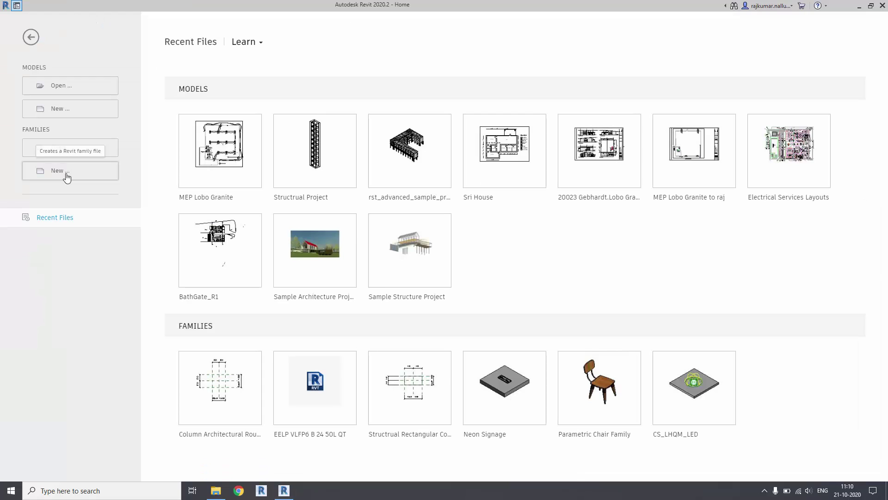
Start a new family from the Metric Generic Model.rft template
left_click(67, 178)
left_click(361, 235)
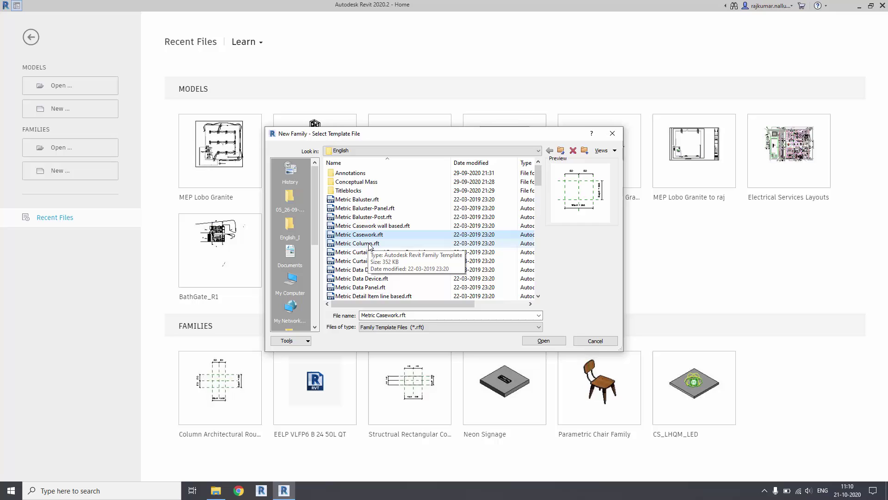
left_click(370, 244)
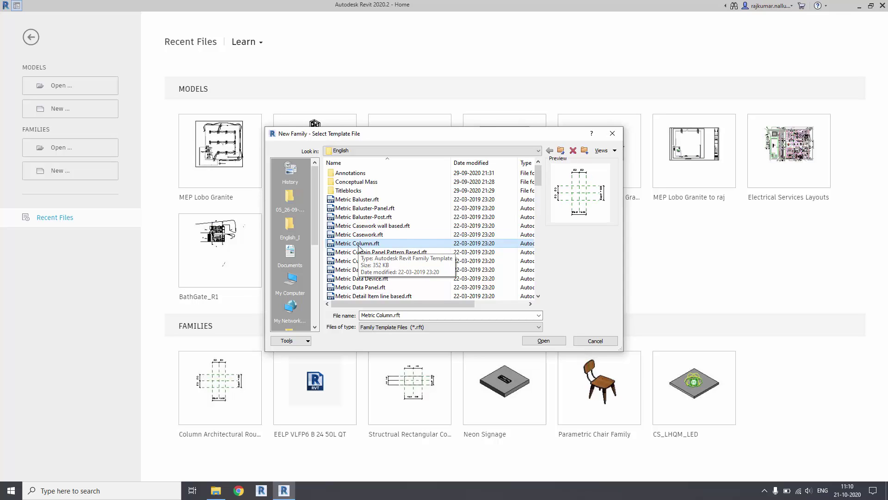
scroll(360, 248, "down", 6)
scroll(359, 250, "down", 4)
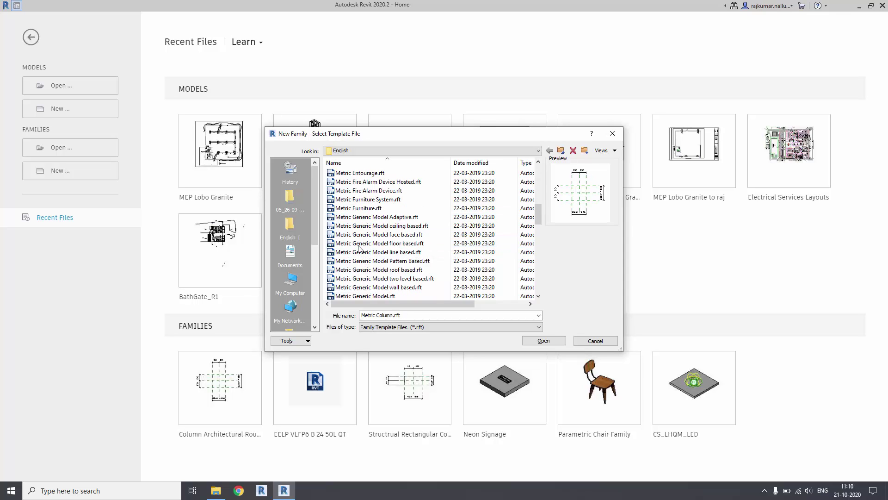
left_click(370, 269)
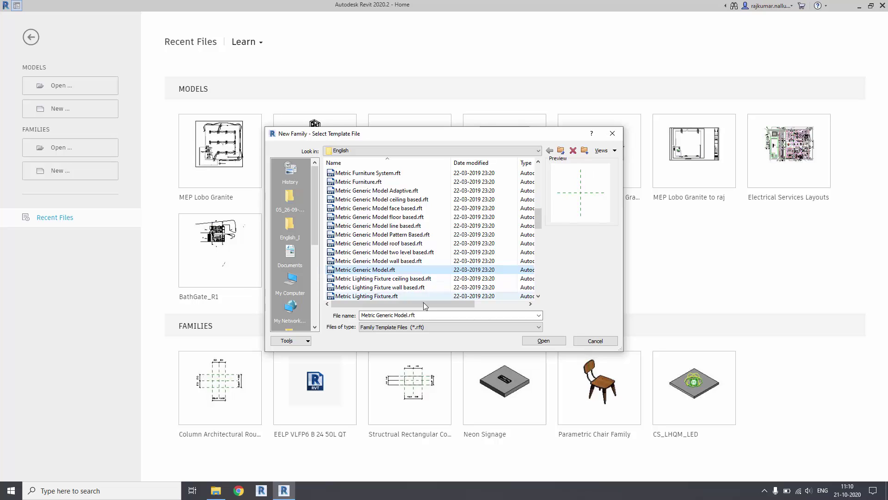
left_click(534, 342)
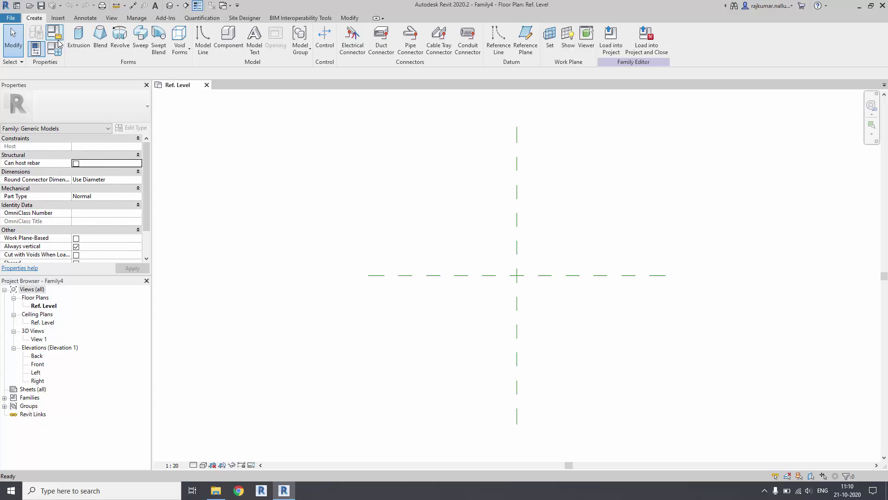
Change the new family's category to Columns in Family Category and Parameters
left_click(36, 48)
scroll(636, 259, "up", 2)
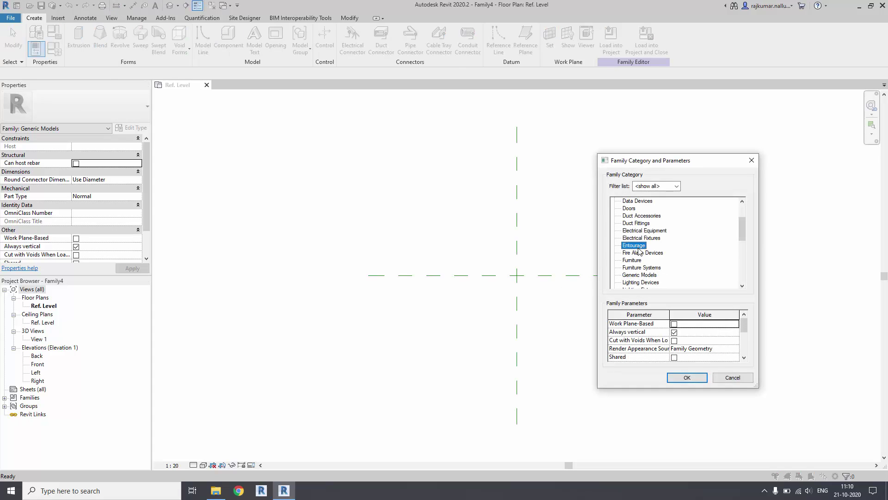
key("c")
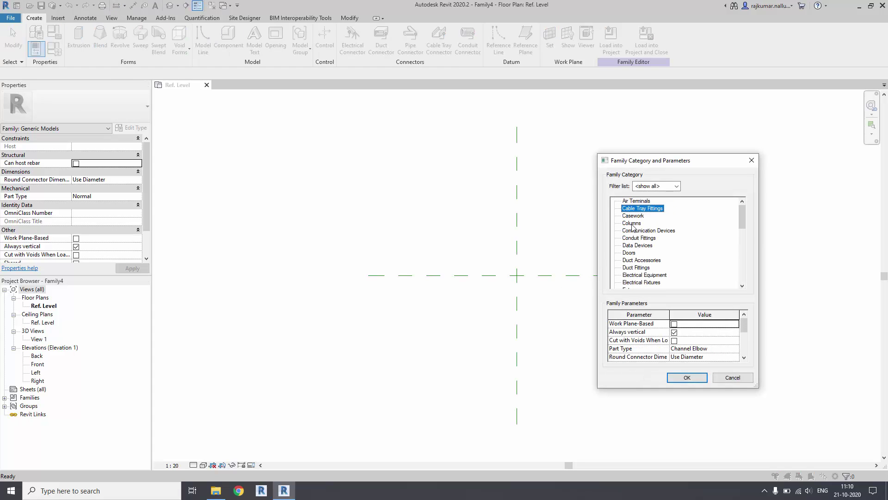
left_click(632, 224)
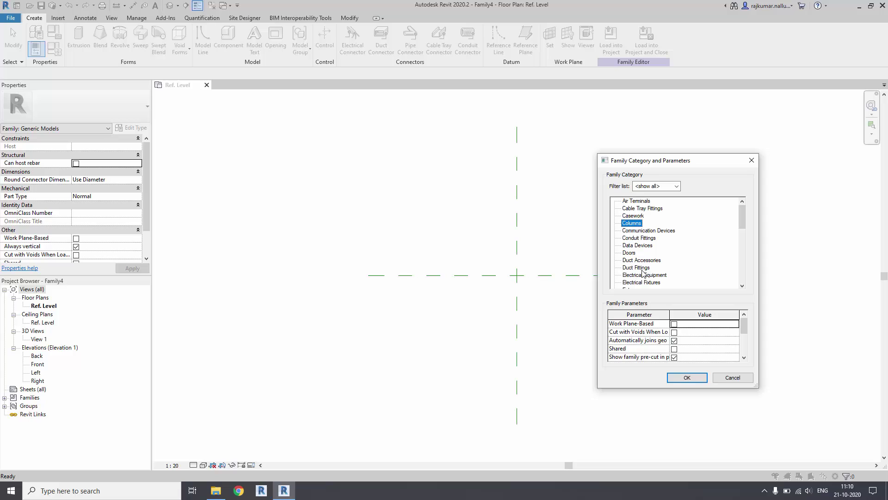
left_click(686, 378)
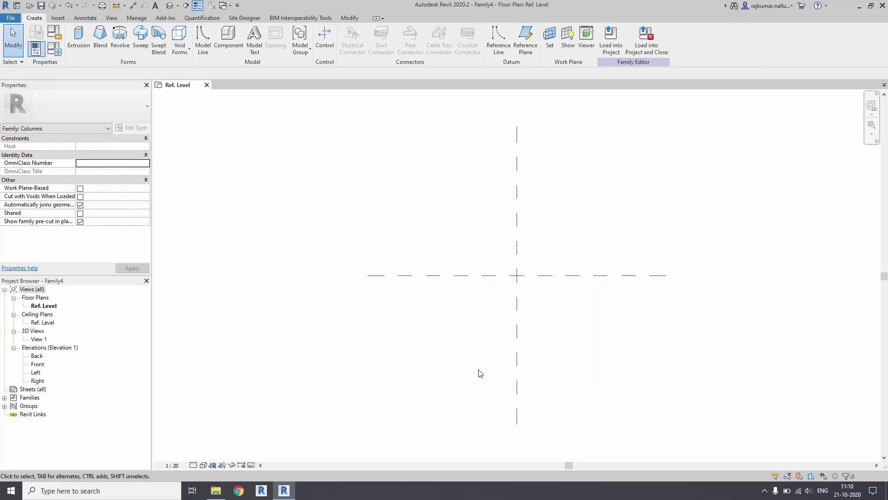
Draw a vertical reference plane to the right of the centre plane
left_click(517, 353)
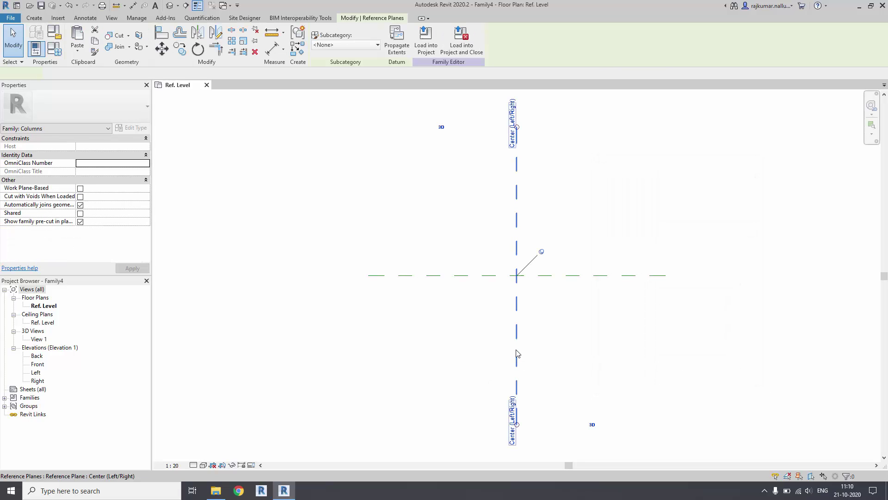
key("r")
key("p")
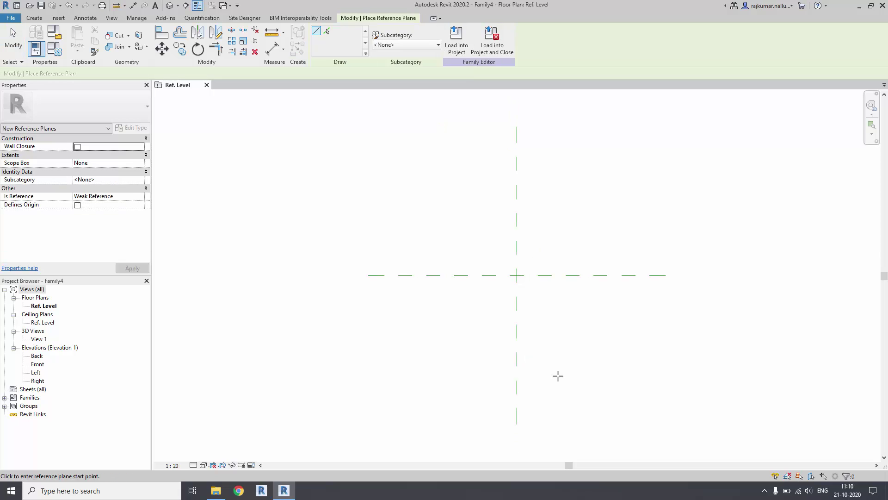
left_click(561, 393)
left_click(561, 158)
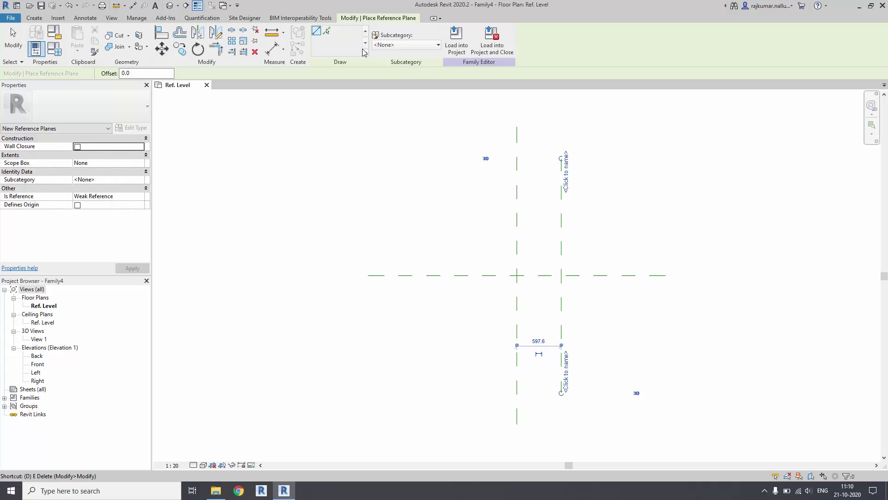
key("Escape")
Dimension the new plane from the centre plane (598) and start editing its distance
key("d")
key("i")
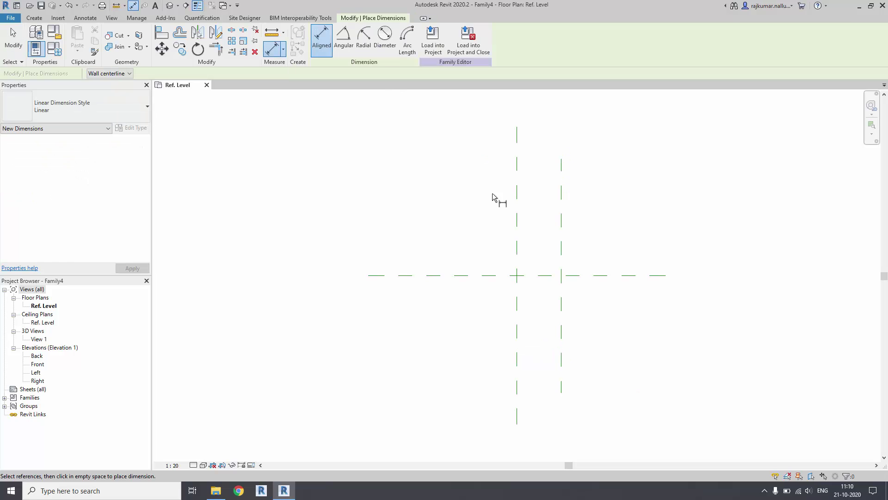
left_click(518, 233)
left_click(561, 239)
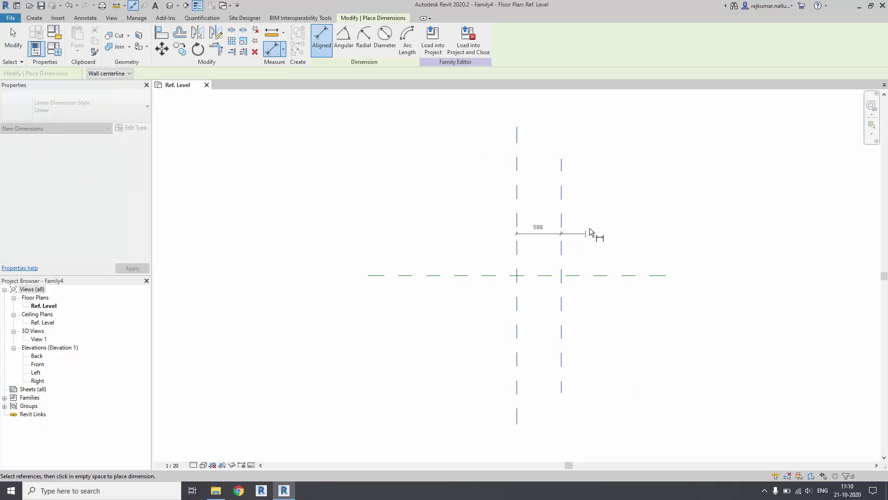
left_click(561, 240)
scroll(558, 243, "up", 2)
key("Escape")
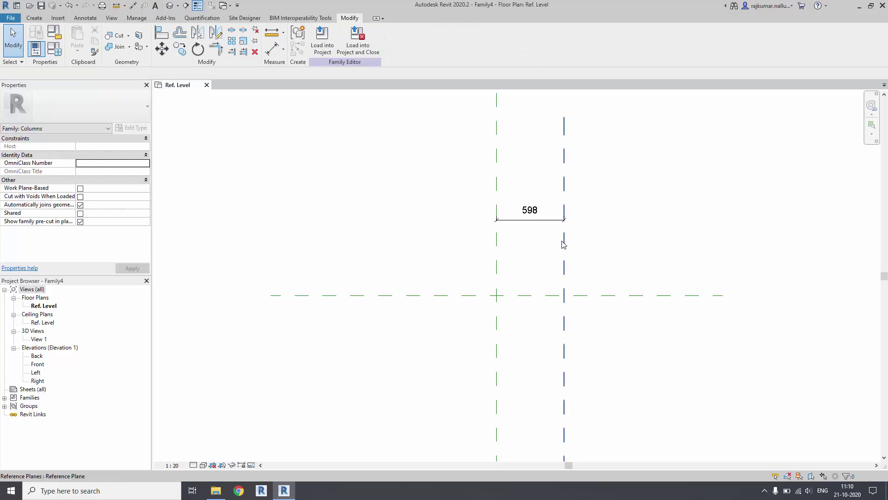
left_click(564, 243)
left_click(528, 209)
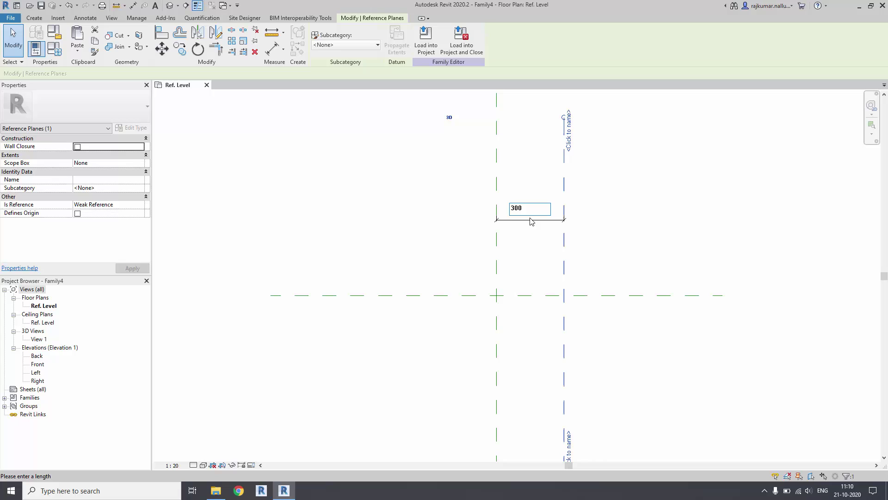
Set the plane spacing to 300 and label that dimension with a new Column Radius parameter
key("Return")
left_click(548, 244)
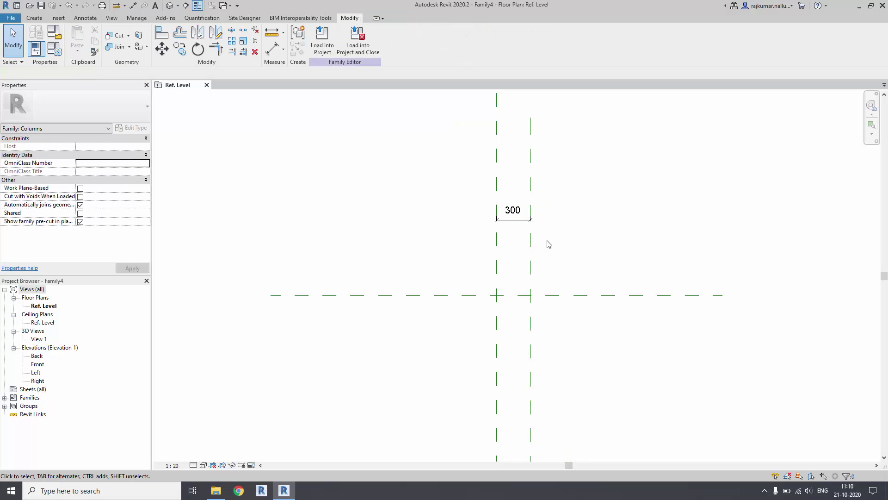
left_click(515, 221)
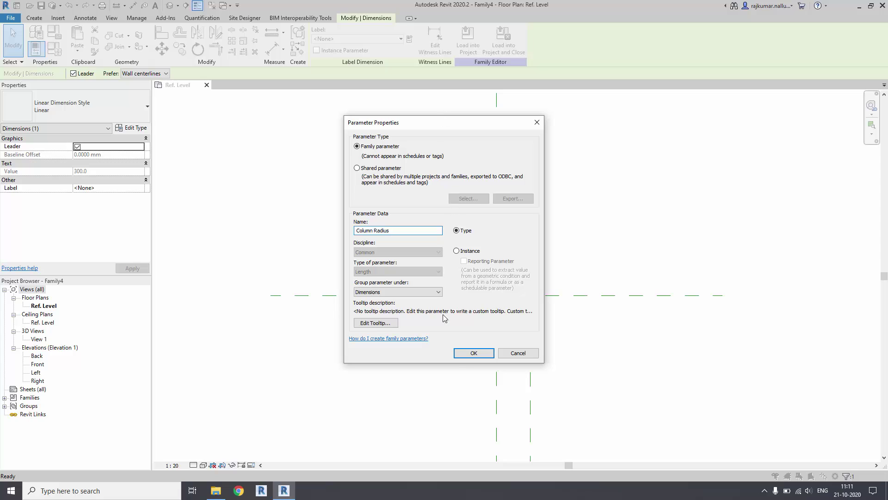
left_click(473, 353)
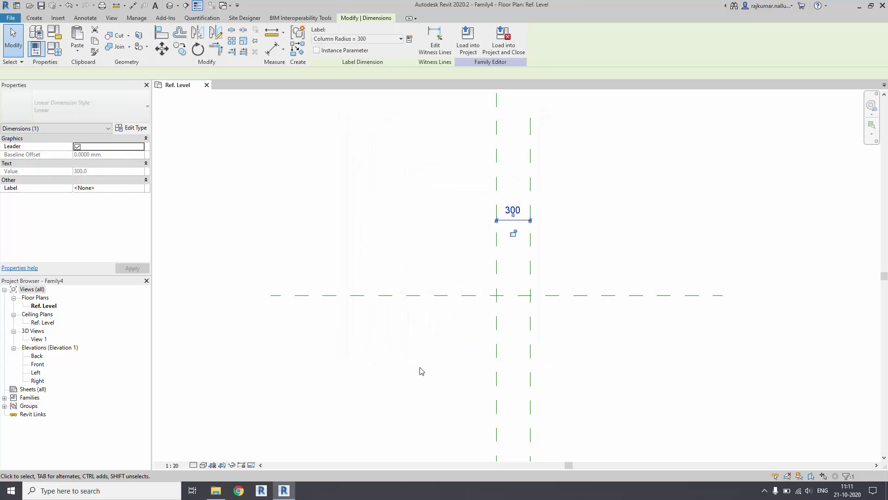
left_click(415, 379)
left_click(37, 364)
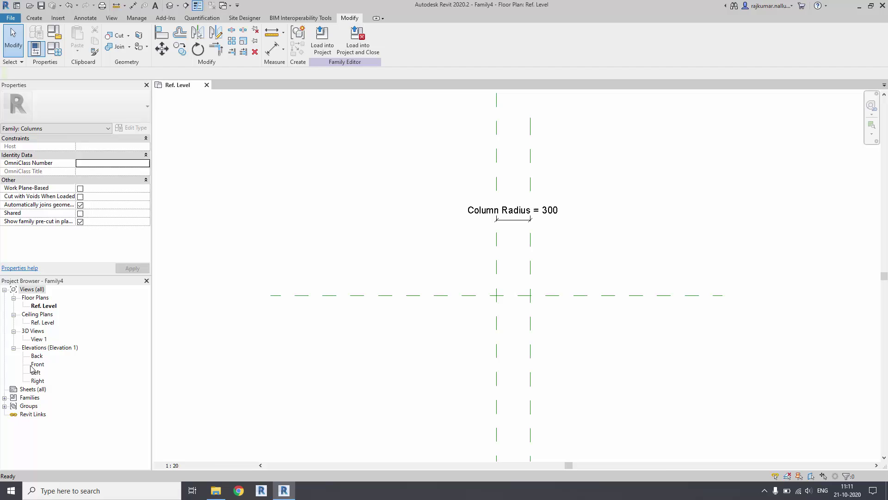
Open the Front elevation and check the centre and right planes' 300 spacing
double_click(41, 365)
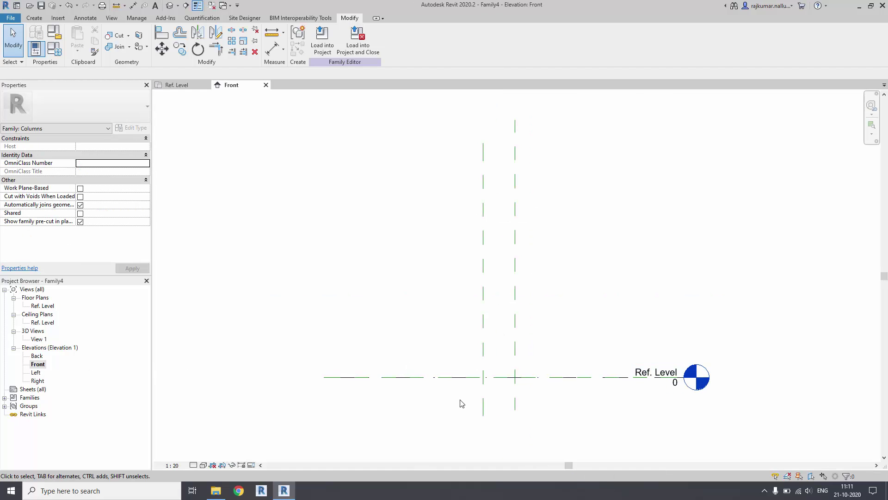
left_click(483, 384)
left_click(447, 321)
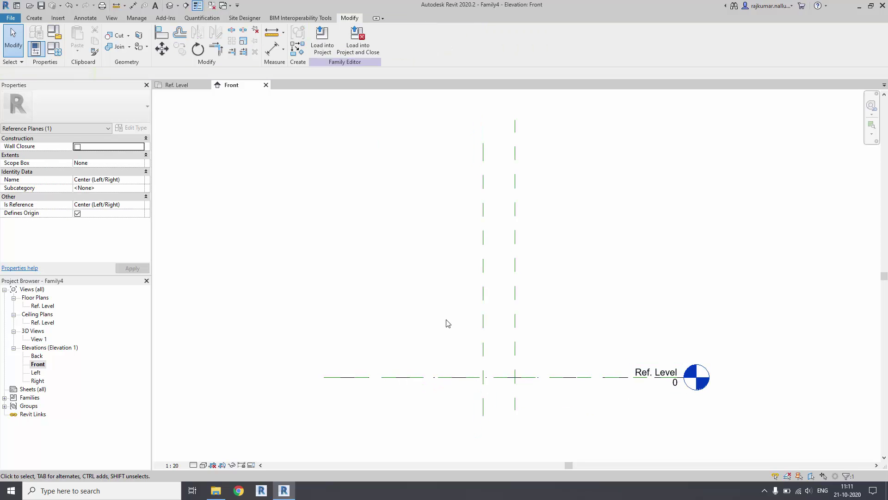
left_click(514, 300)
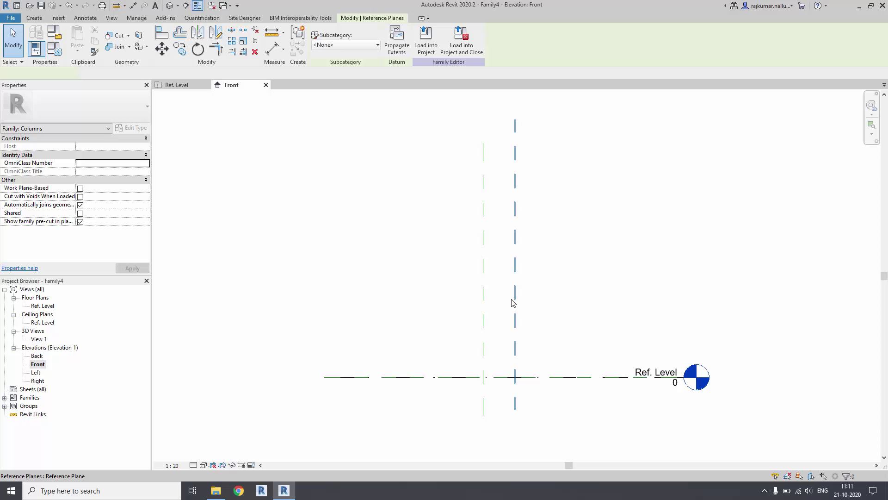
left_click(426, 287)
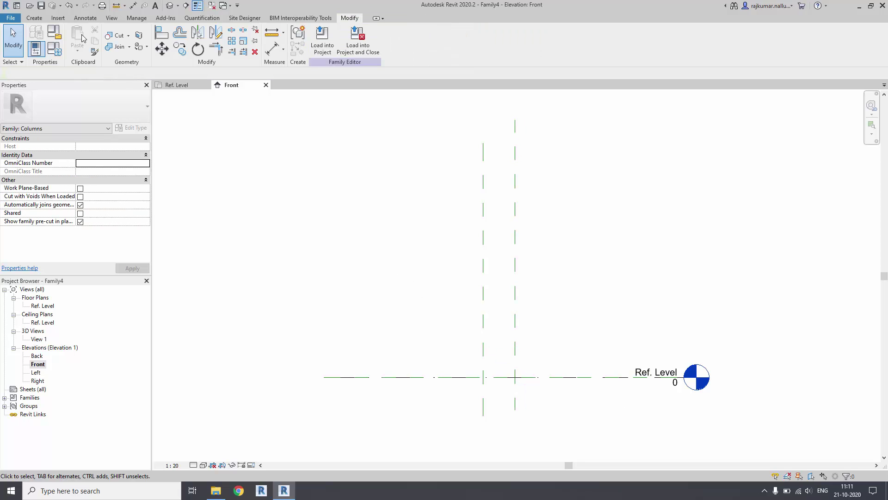
left_click(56, 18)
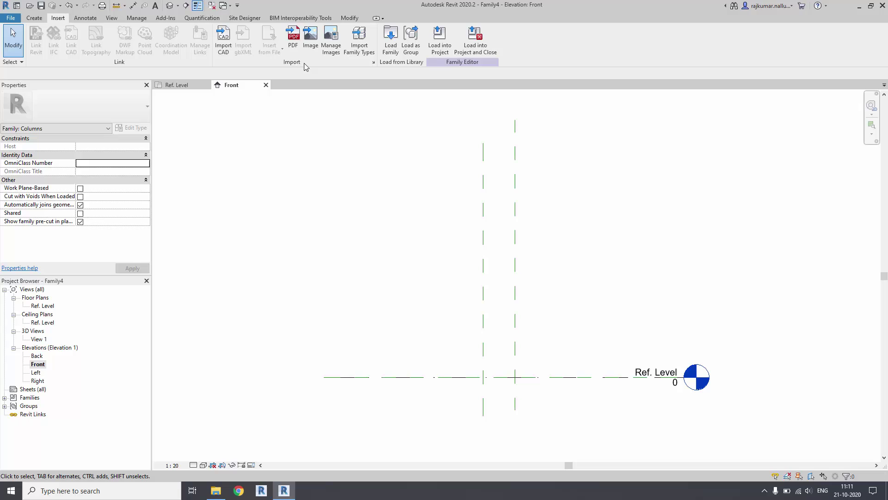
Import the architectural Column.jpg image and place it in the Front elevation
left_click(307, 42)
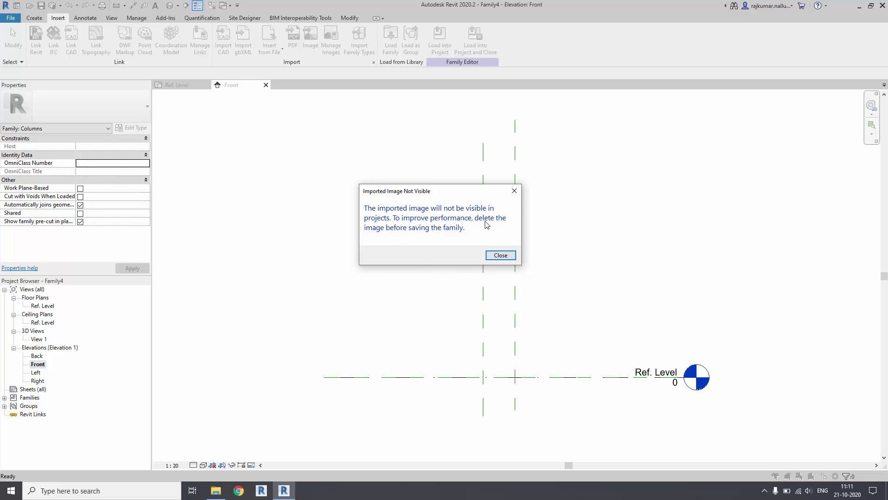
left_click(499, 255)
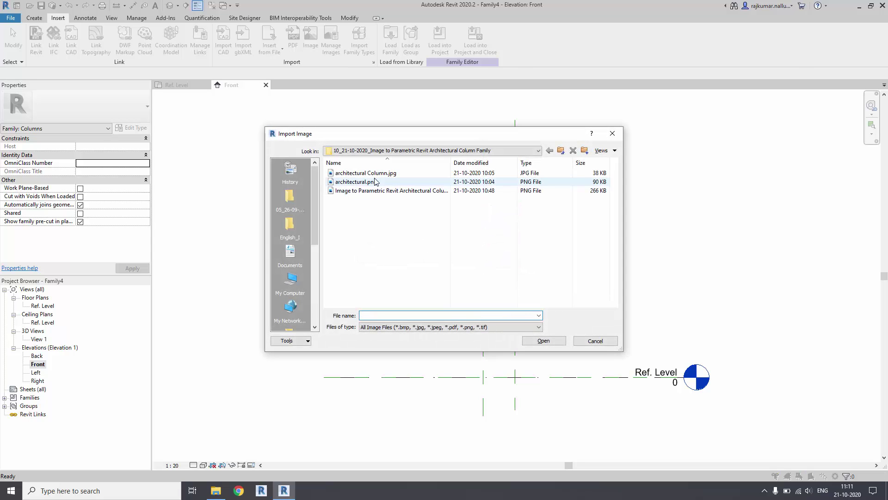
left_click(366, 173)
left_click(537, 341)
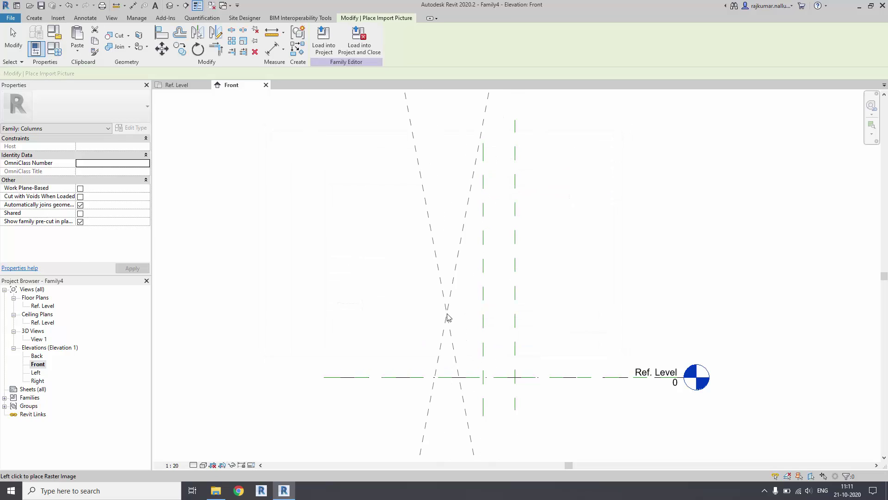
left_click(479, 298)
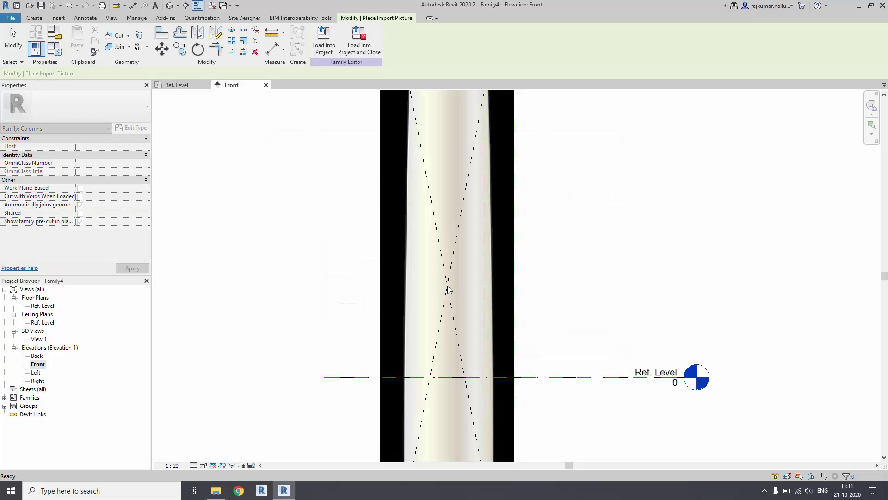
Scale the column image to 3053 high and rest its base on Ref. Level
scroll(453, 279, "down", 2)
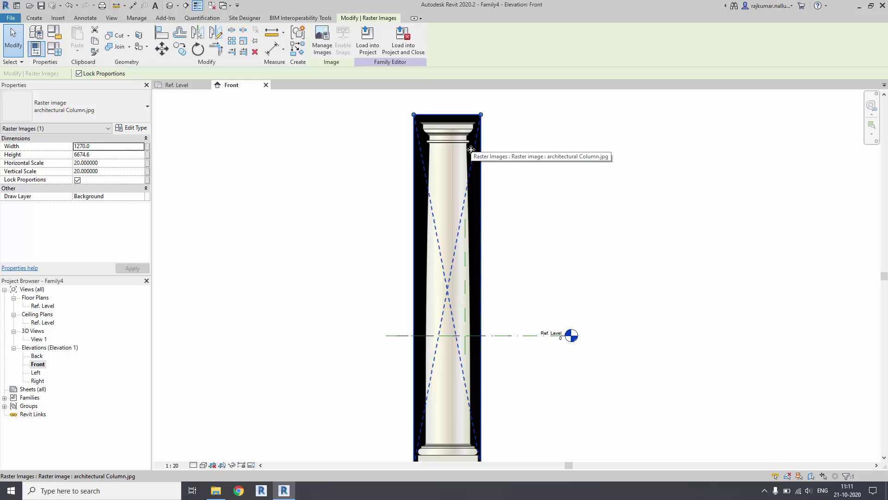
left_click_drag(481, 118, 461, 176)
scroll(452, 214, "up", 2)
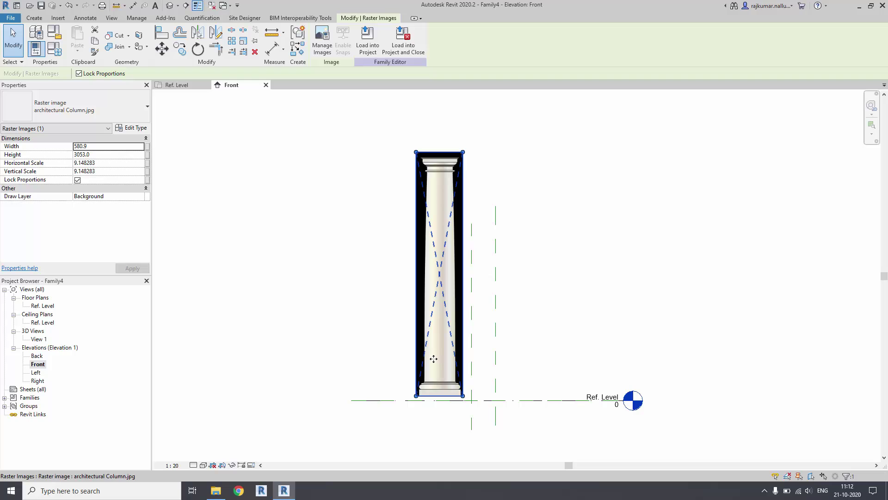
left_click_drag(445, 363, 465, 369)
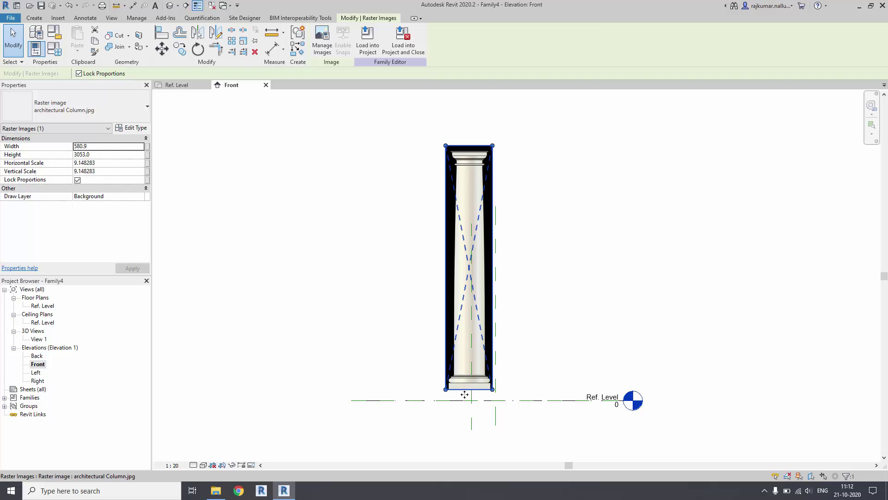
scroll(464, 395, "up", 3)
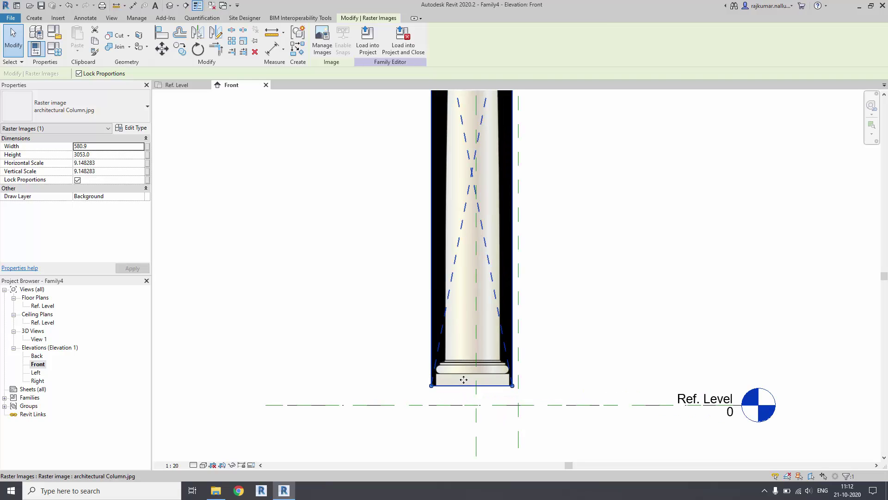
left_click_drag(463, 392, 463, 399)
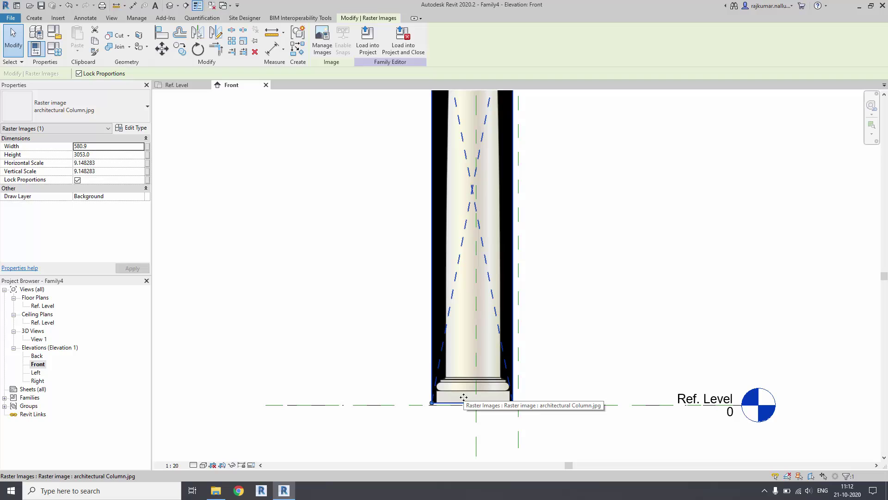
scroll(459, 406, "down", 2)
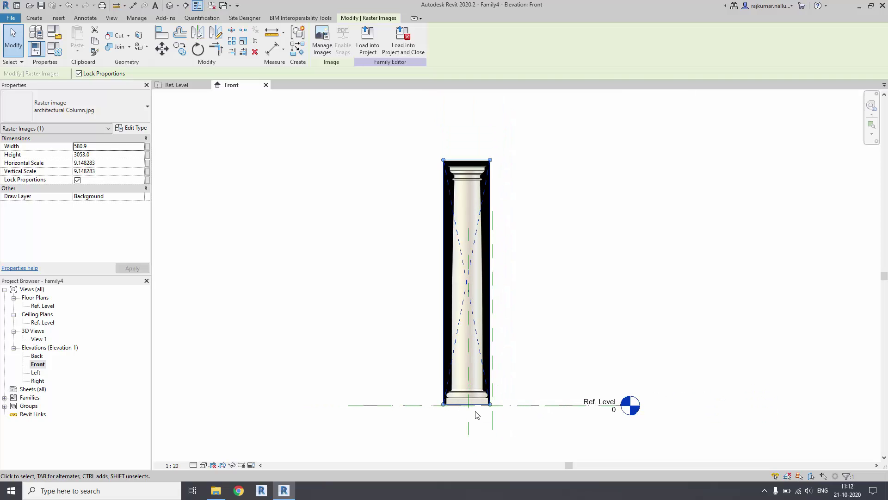
scroll(475, 415, "up", 1)
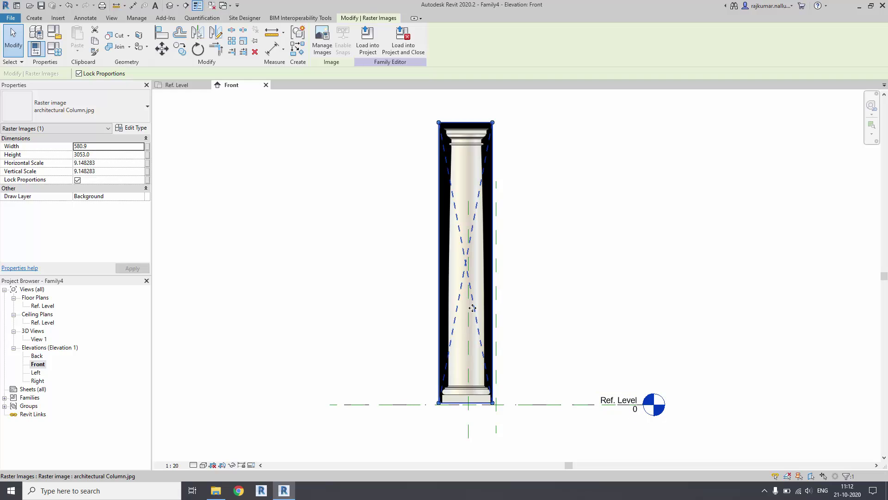
scroll(472, 308, "up", 2, "ctrl")
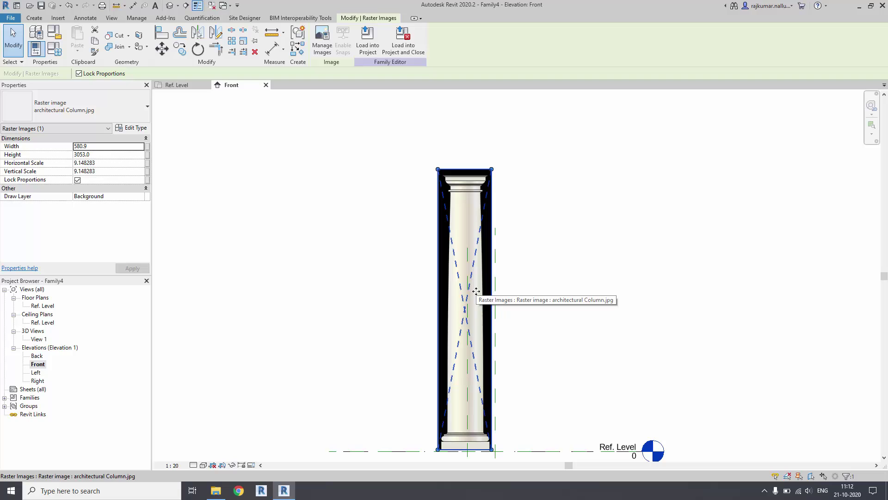
middle_click_drag(504, 341, 521, 299)
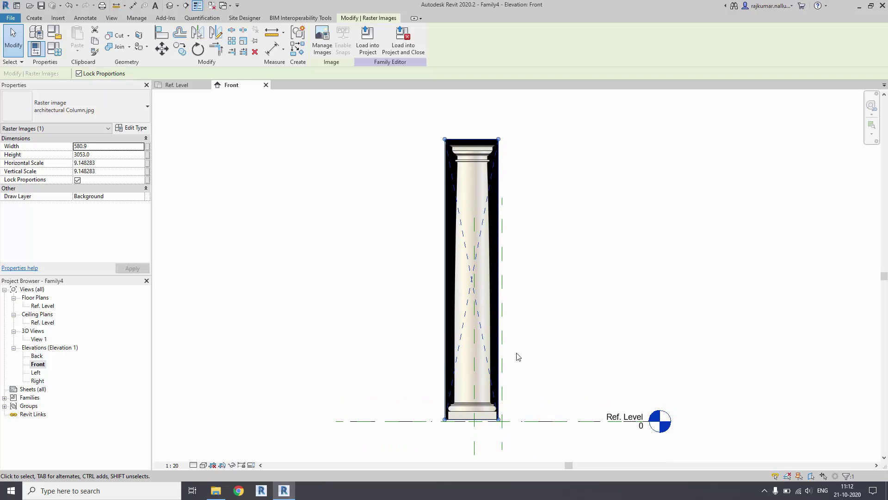
middle_click_drag(517, 339, 510, 342)
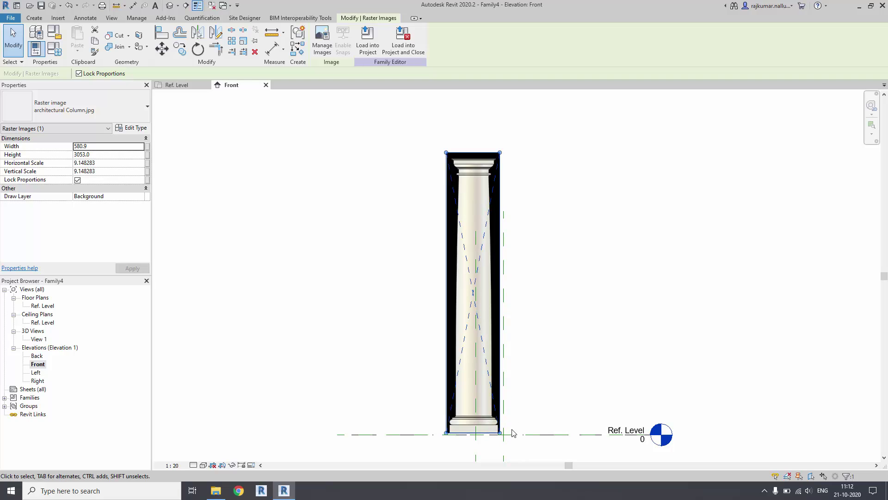
middle_click_drag(522, 403, 504, 399)
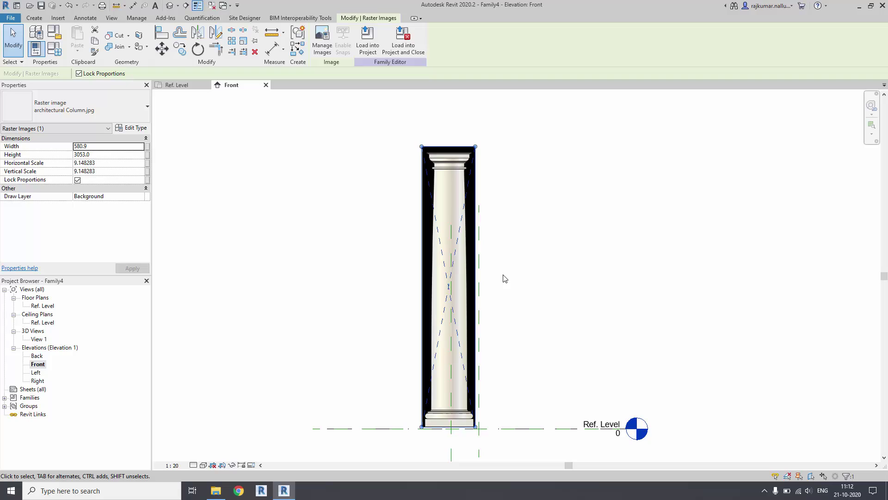
Select the vertical reference plane and the column image to check their alignment
left_click(488, 341)
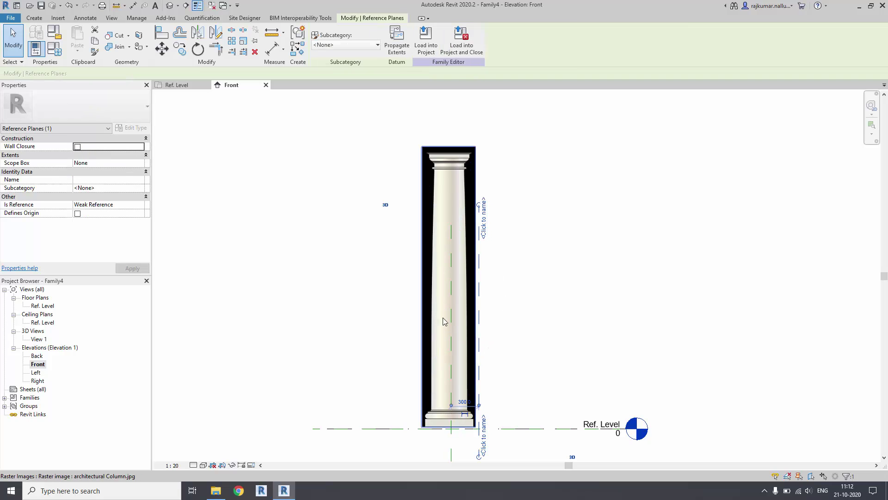
left_click(465, 342)
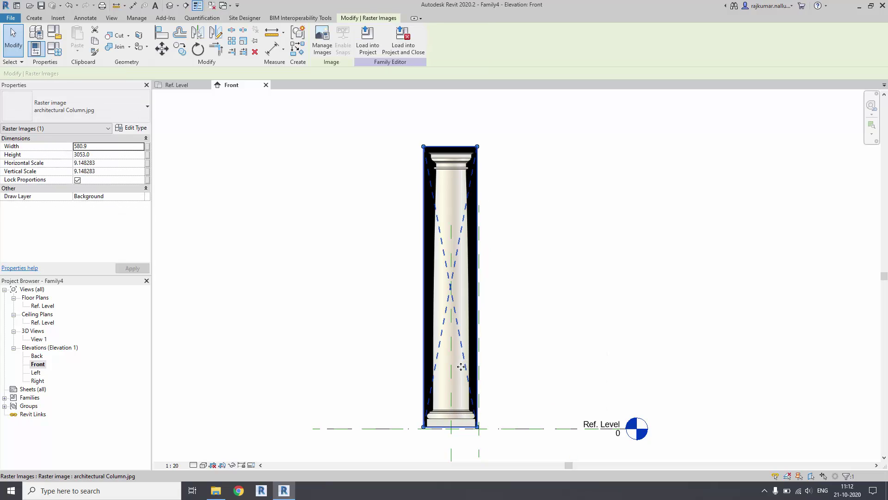
scroll(454, 377, "up", 2)
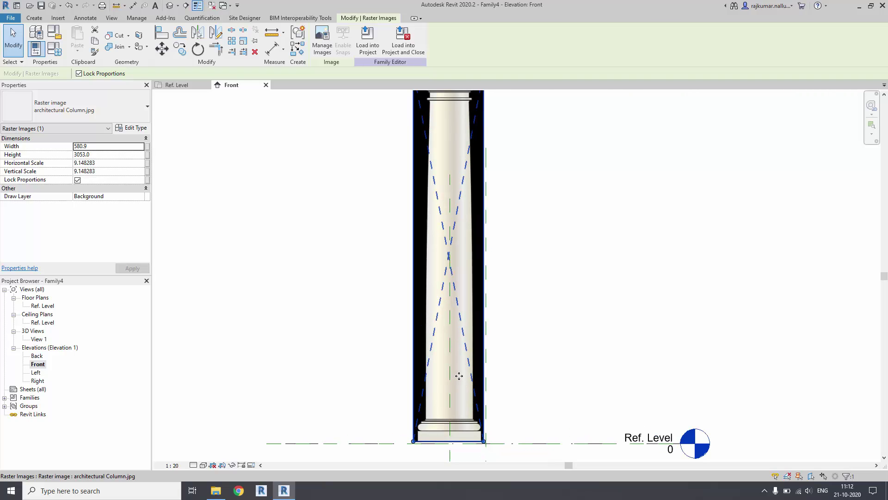
scroll(512, 329, "down", 1)
scroll(504, 384, "down", 1)
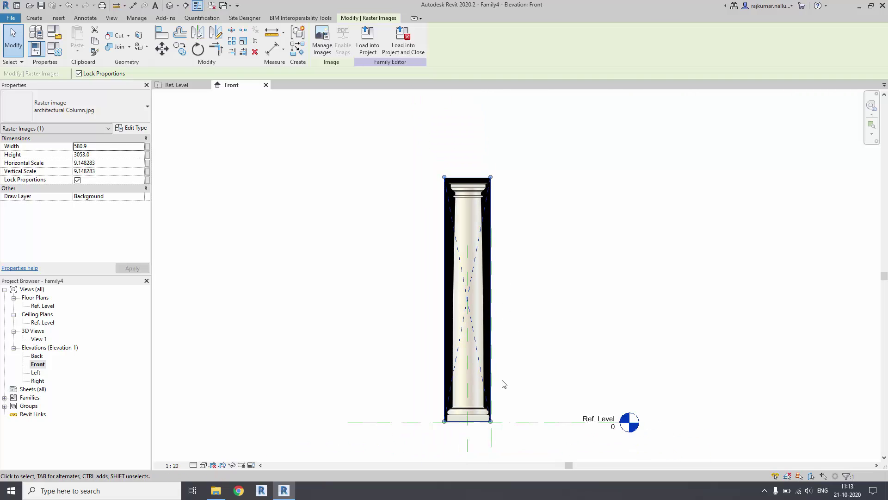
left_click(492, 447)
Draw a horizontal reference plane across the top of the column's capital
key("r")
key("p")
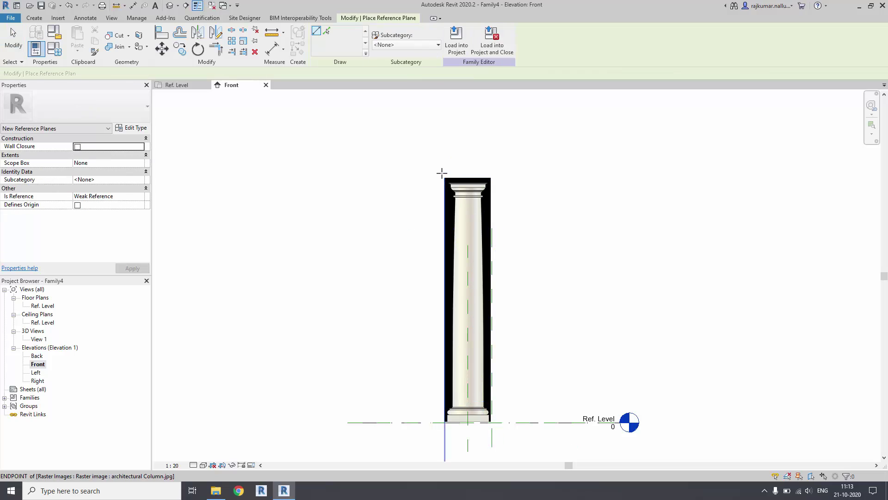
scroll(458, 191, "up", 3)
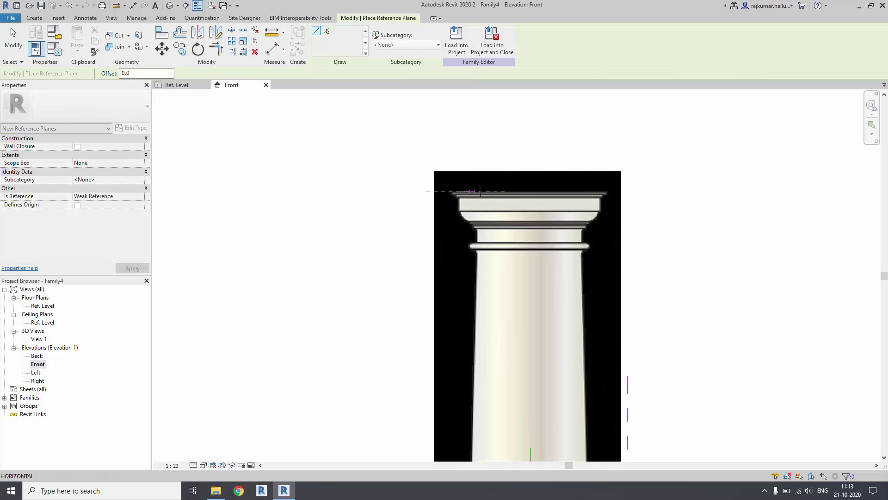
scroll(481, 193, "down", 2)
left_click(637, 191)
left_click(471, 191)
key("Escape")
key("Escape")
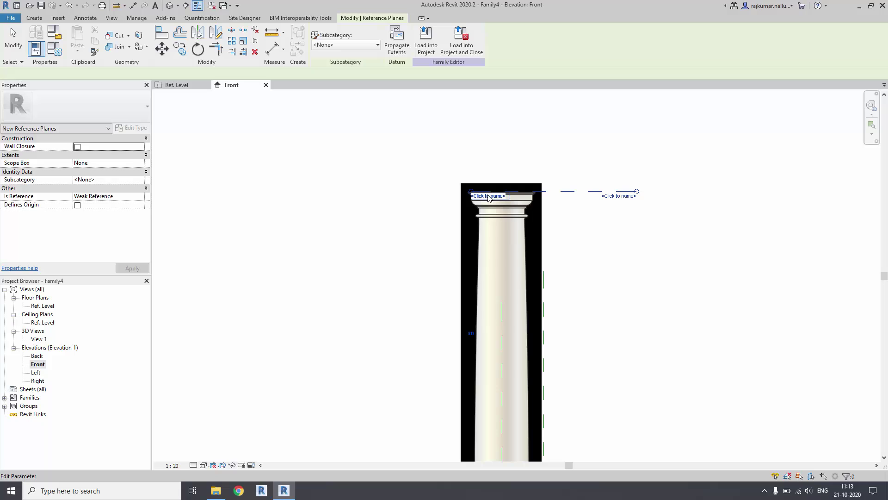
scroll(500, 185, "down", 3)
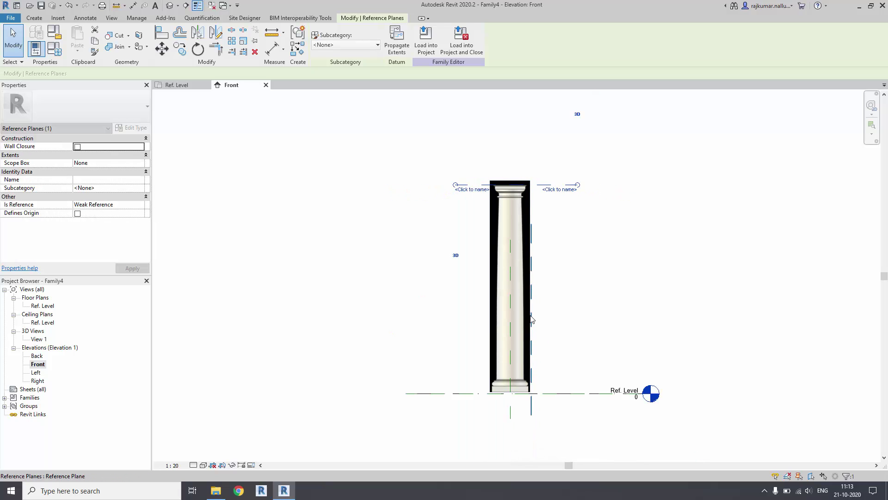
scroll(524, 315, "up", 2)
middle_click_drag(527, 319, 486, 311)
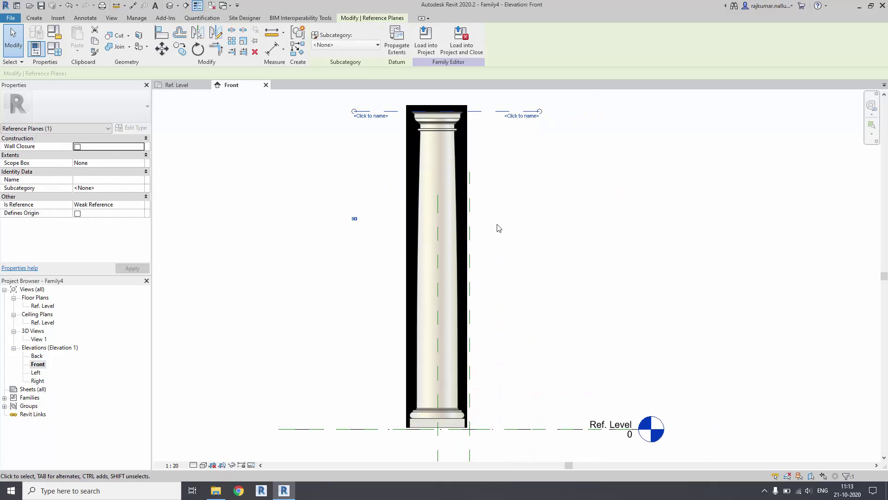
middle_click_drag(500, 201, 517, 211)
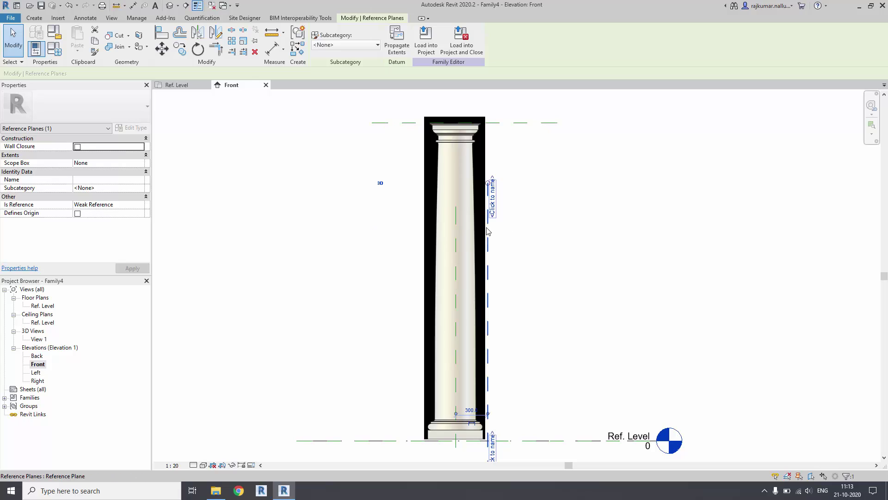
left_click(520, 235)
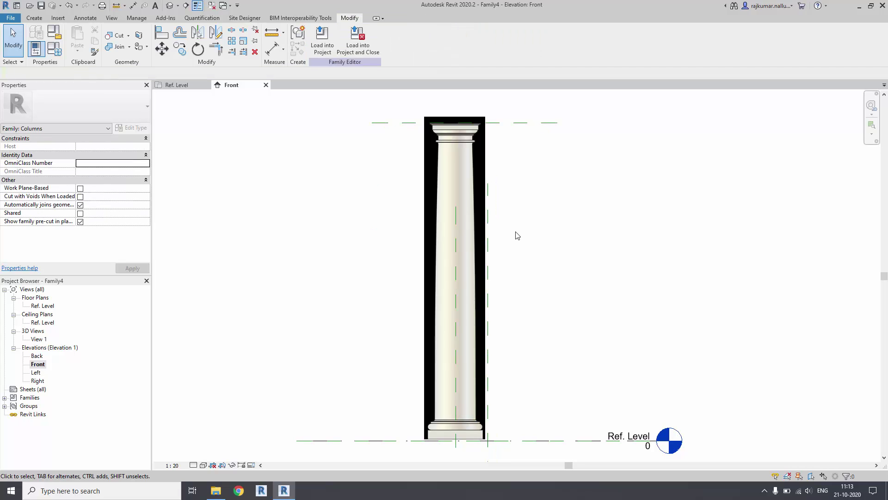
Start a Revolve and trace the capital's top edge, step, block face and ledge as lines
left_click(34, 19)
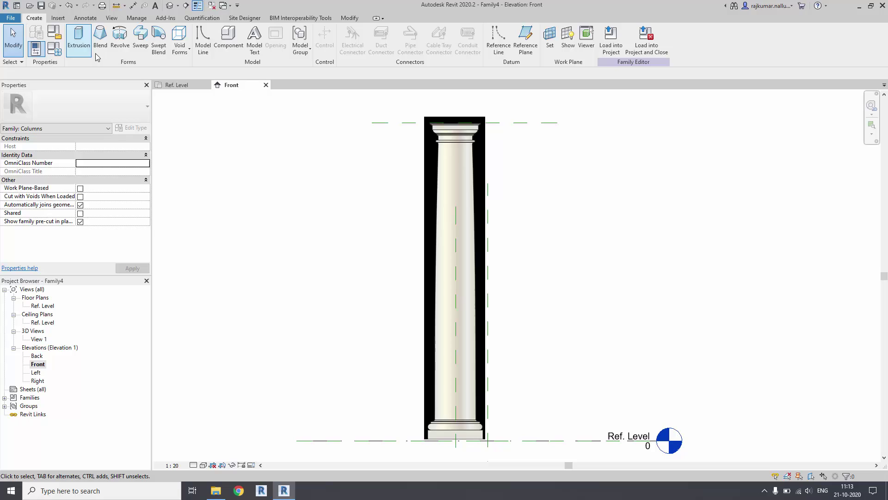
left_click(120, 40)
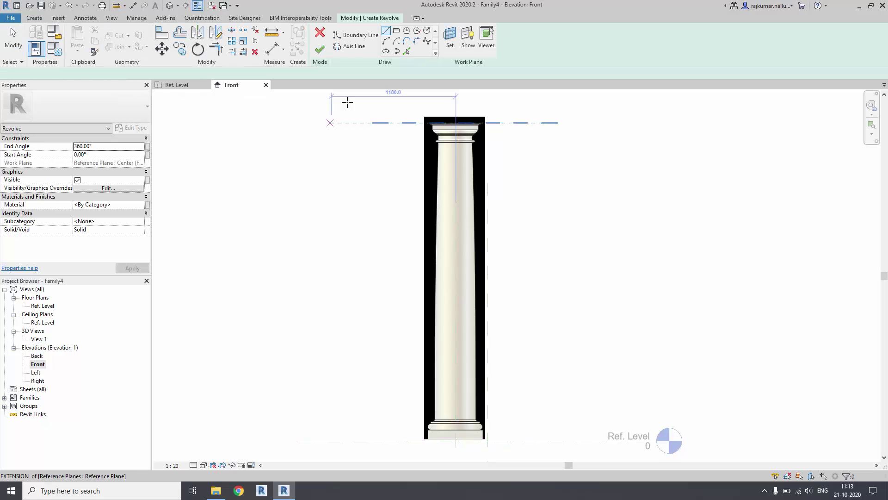
scroll(458, 122, "up", 3)
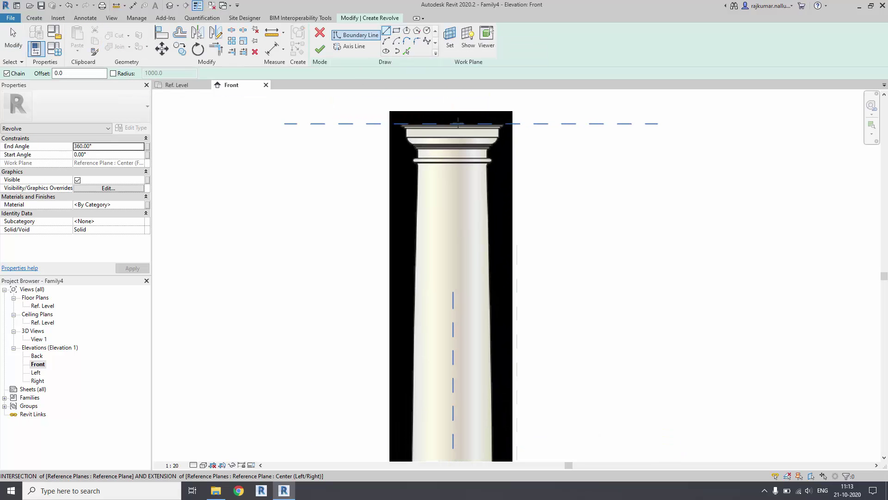
left_click(453, 124)
scroll(504, 124, "up", 4)
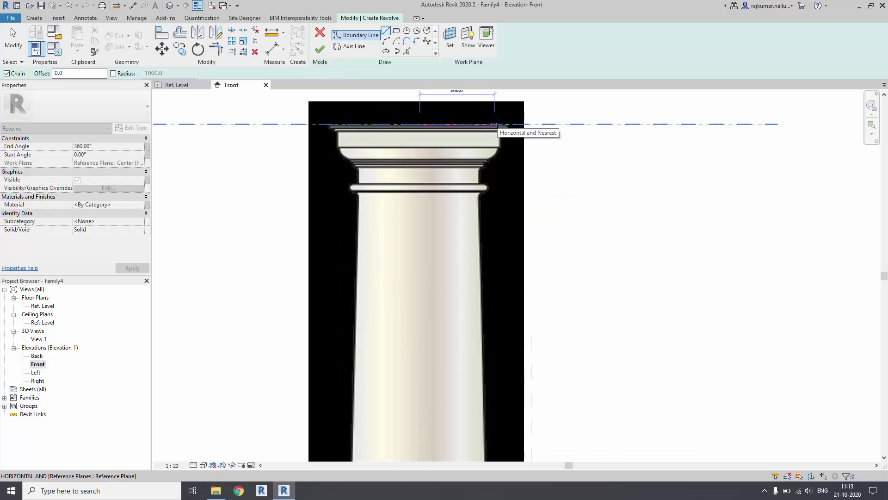
scroll(507, 124, "up", 1)
left_click(506, 124)
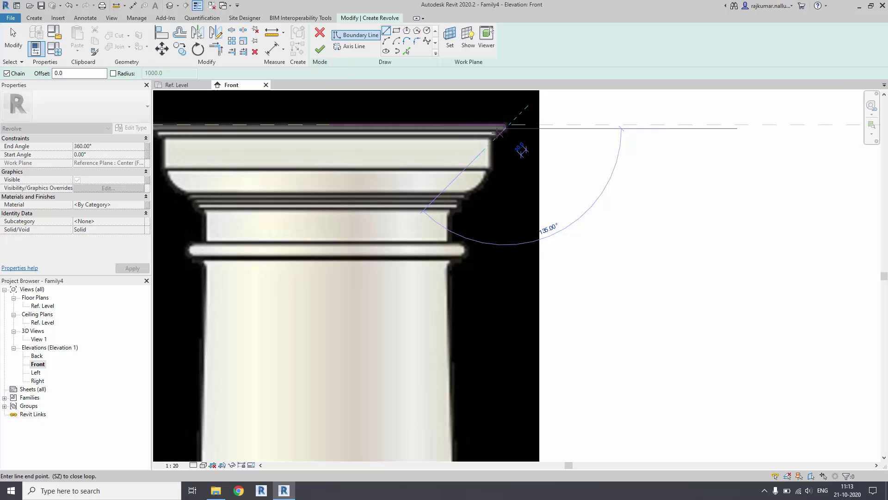
scroll(498, 130, "up", 2)
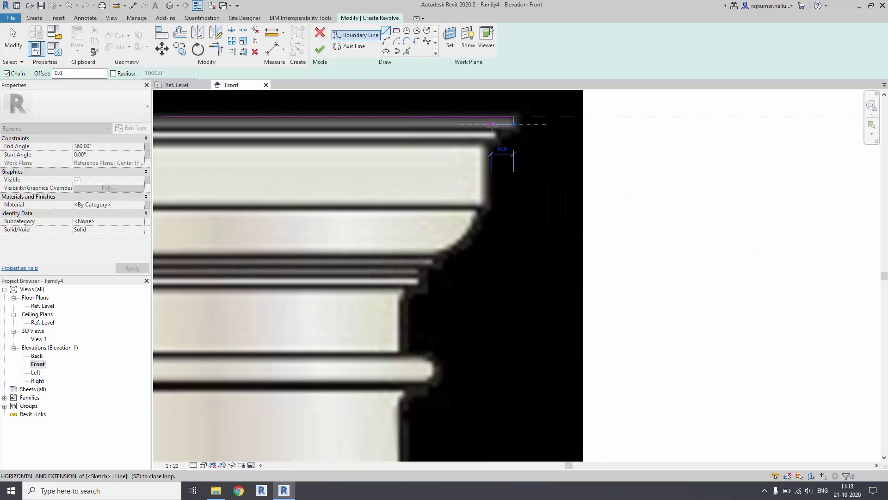
left_click(498, 124)
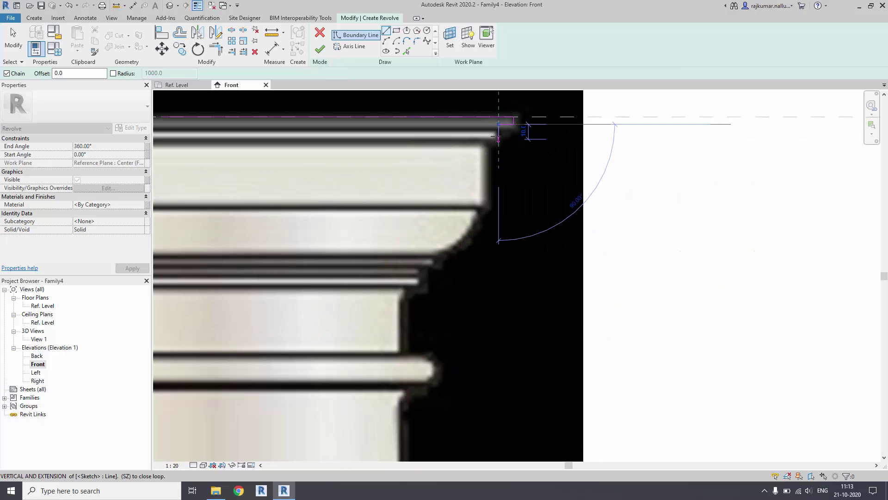
left_click(498, 138)
left_click(484, 139)
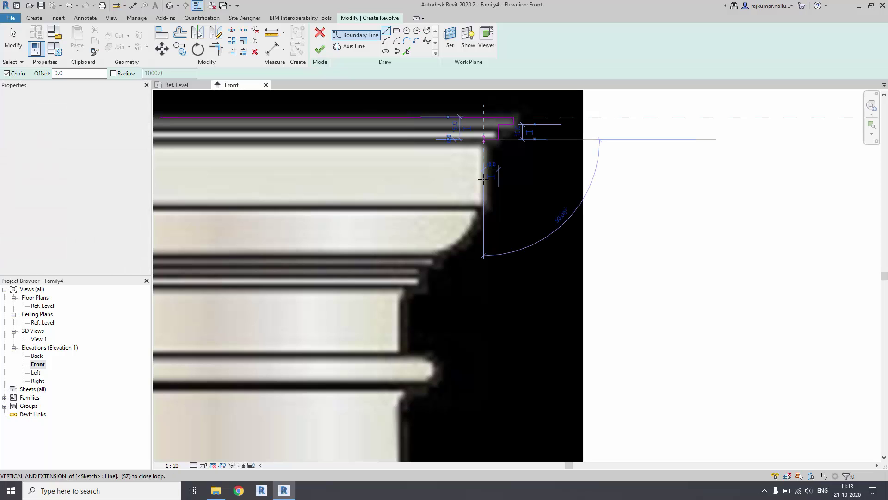
left_click(483, 207)
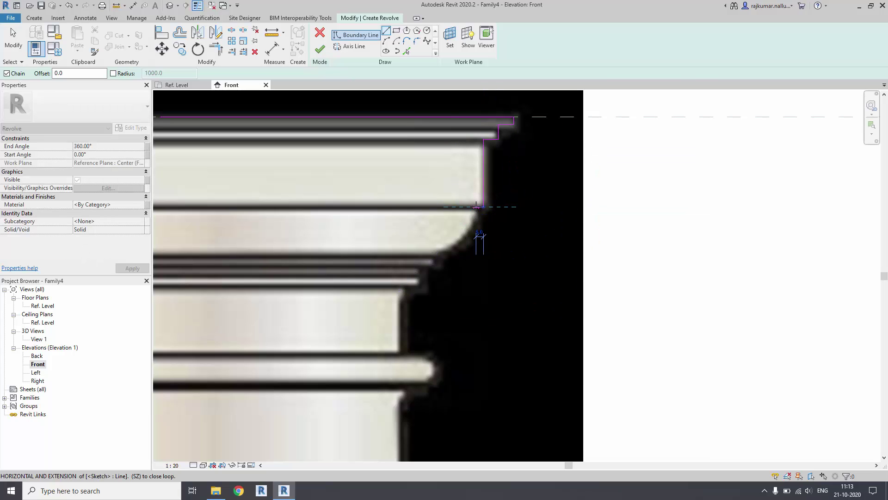
left_click(476, 206)
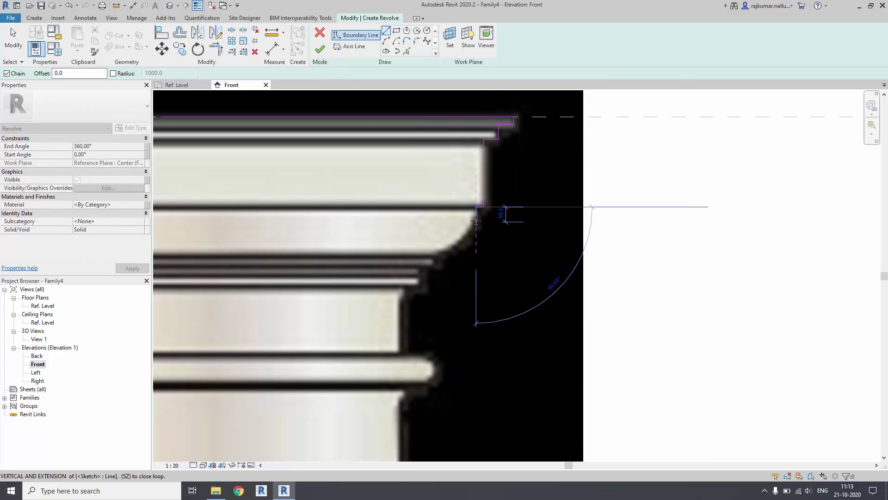
Draw an arc matching the curved moulding below the capital and begin the rounded ring
left_click(387, 42)
left_click(475, 215)
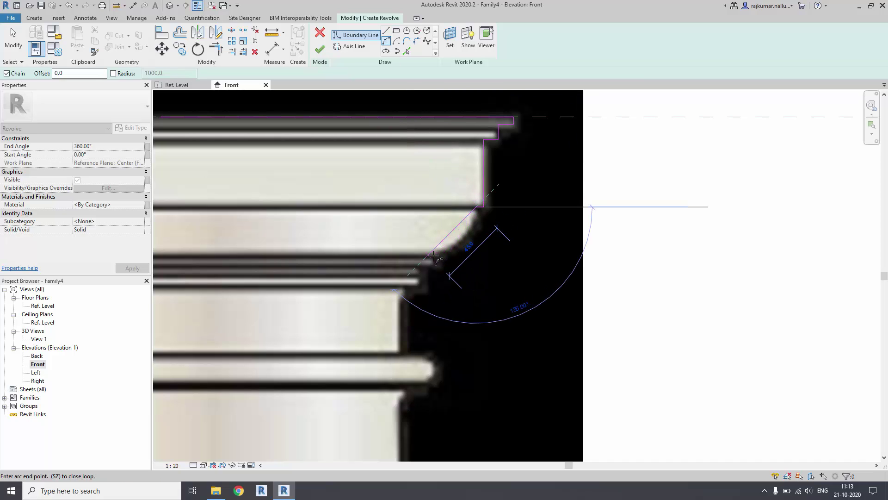
left_click(431, 255)
left_click(458, 250)
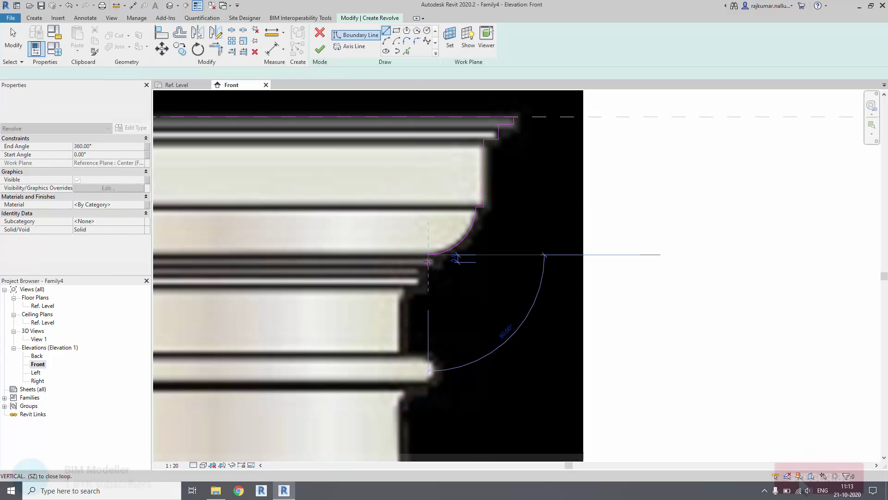
scroll(431, 260, "up", 2)
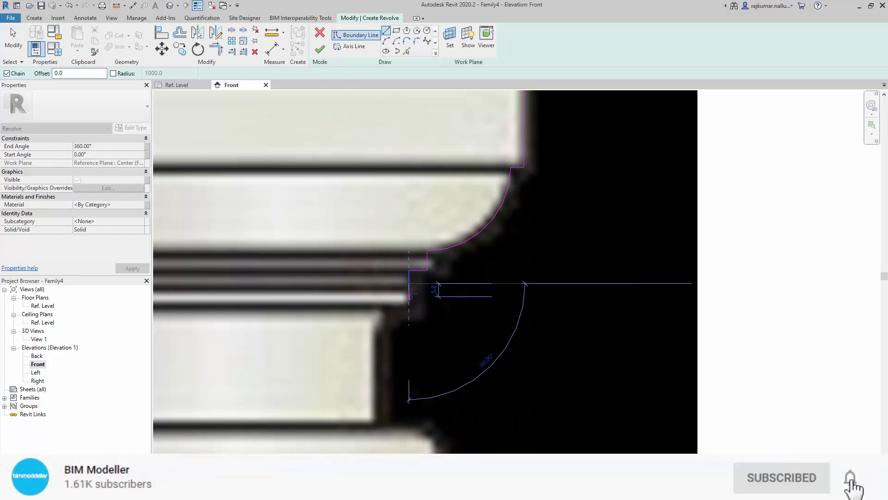
scroll(463, 260, "up", 3)
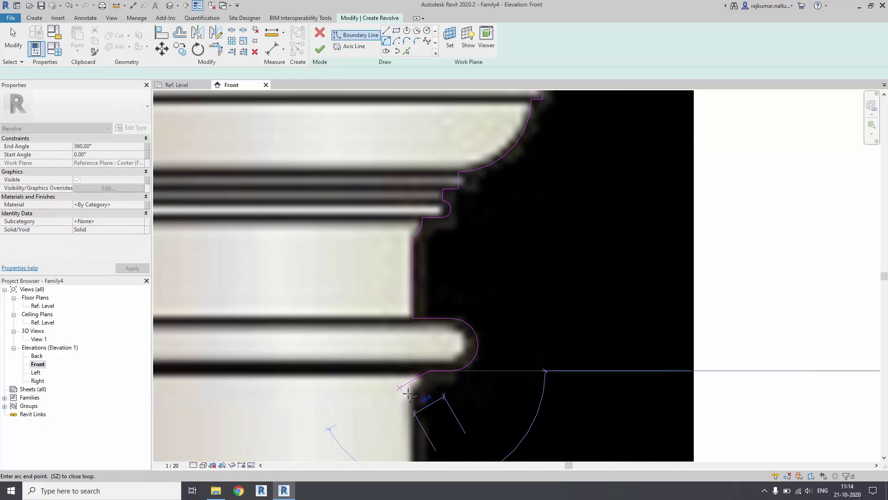
scroll(407, 393, "up", 3)
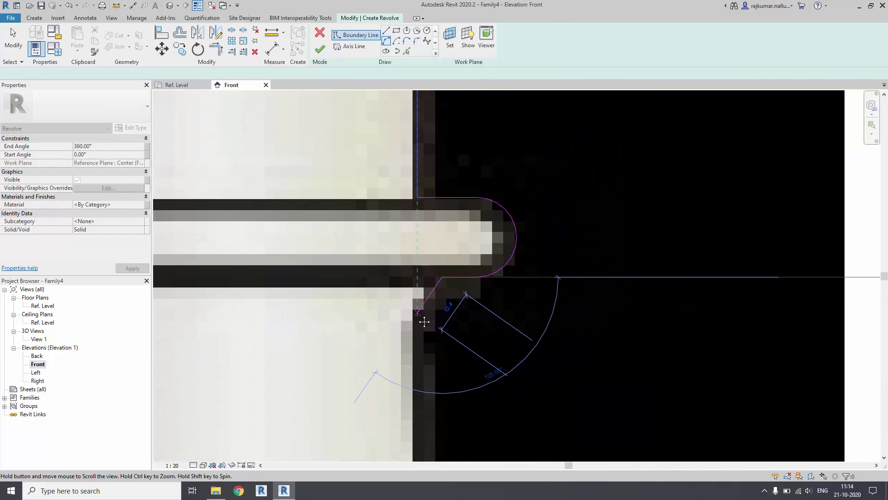
left_click(412, 321)
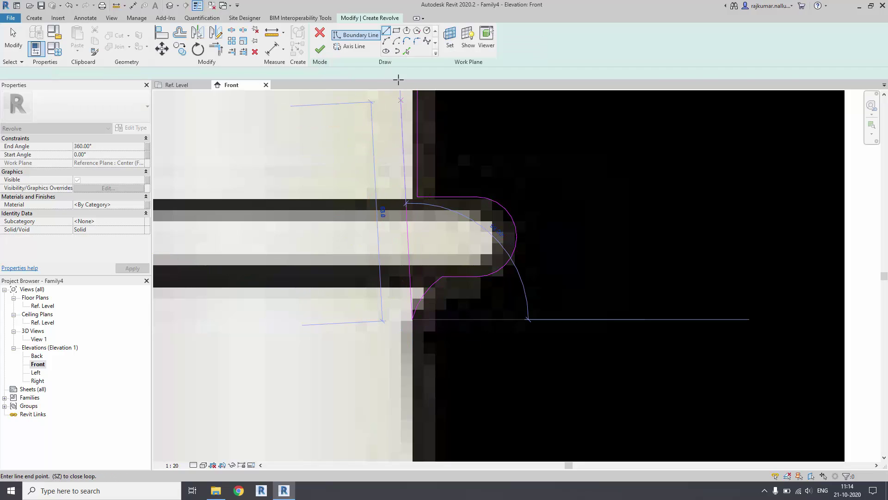
Trace the rounded ring's curve with a three-point arc along the column edge
left_click(386, 40)
scroll(495, 364, "down", 10)
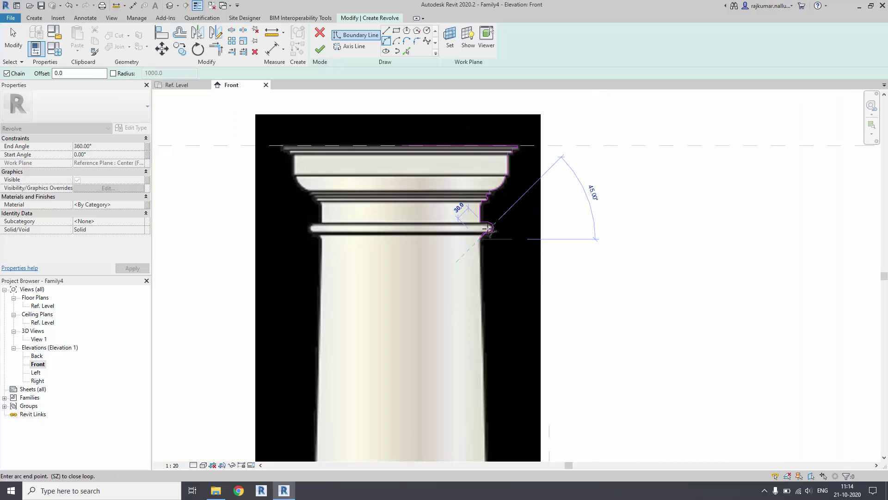
scroll(493, 361, "down", 4)
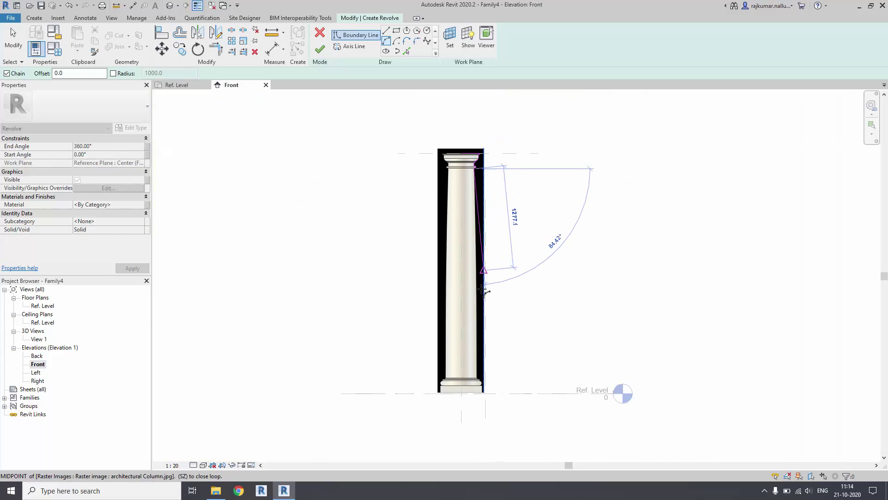
scroll(475, 347, "up", 8)
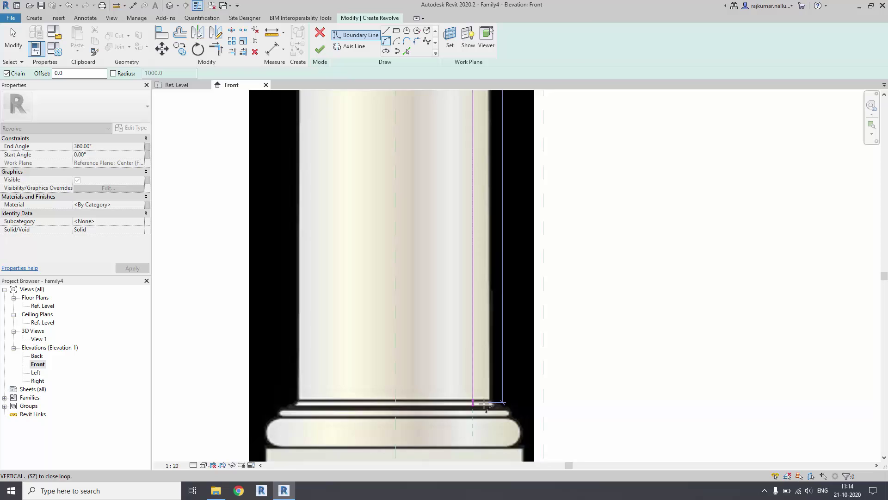
left_click(498, 397)
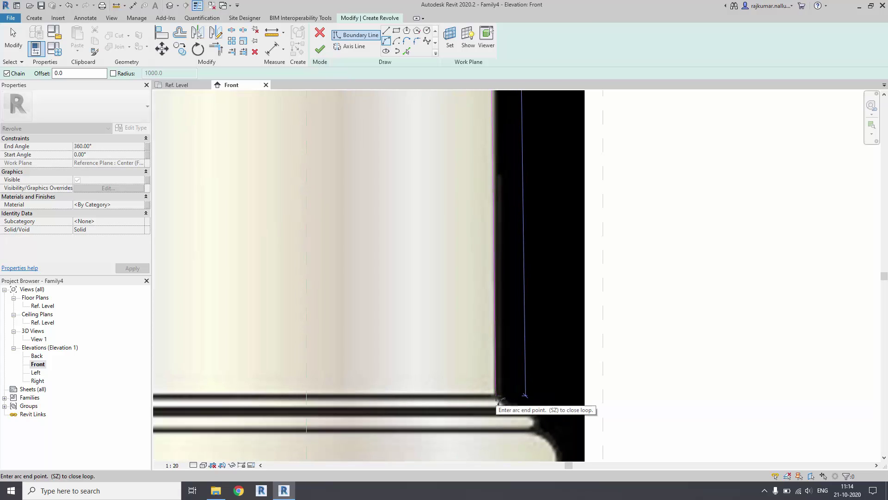
left_click(493, 348)
scroll(494, 352, "down", 5)
scroll(476, 294, "up", 3)
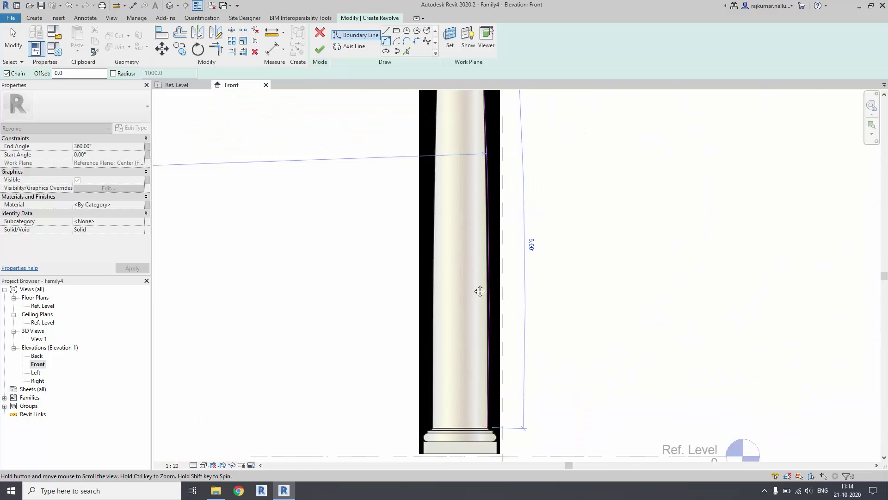
scroll(468, 297, "up", 2)
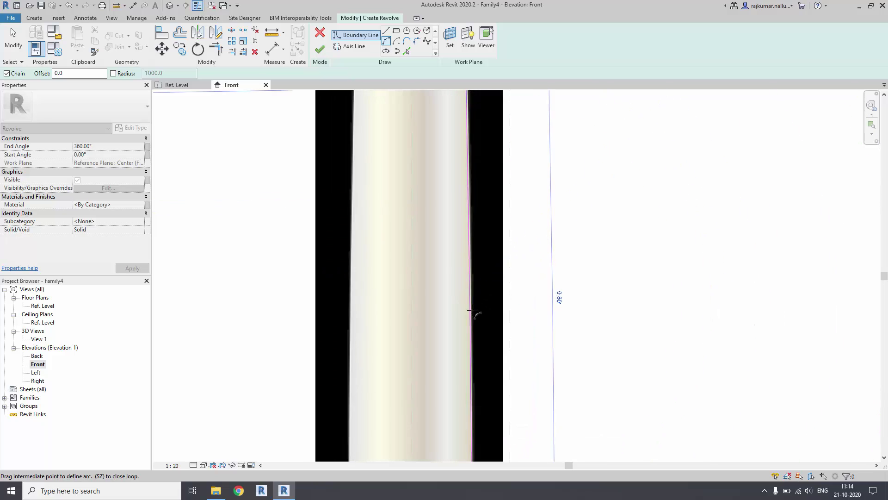
left_click(470, 311)
Trace the base profile's horizontal and vertical steps and its large rounded moulding arc
scroll(481, 352, "down", 4)
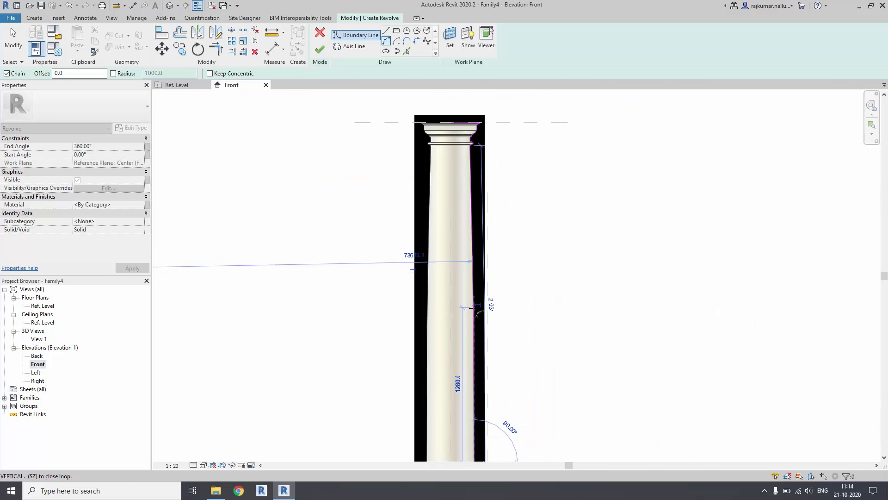
scroll(480, 403, "up", 2)
scroll(480, 402, "up", 5)
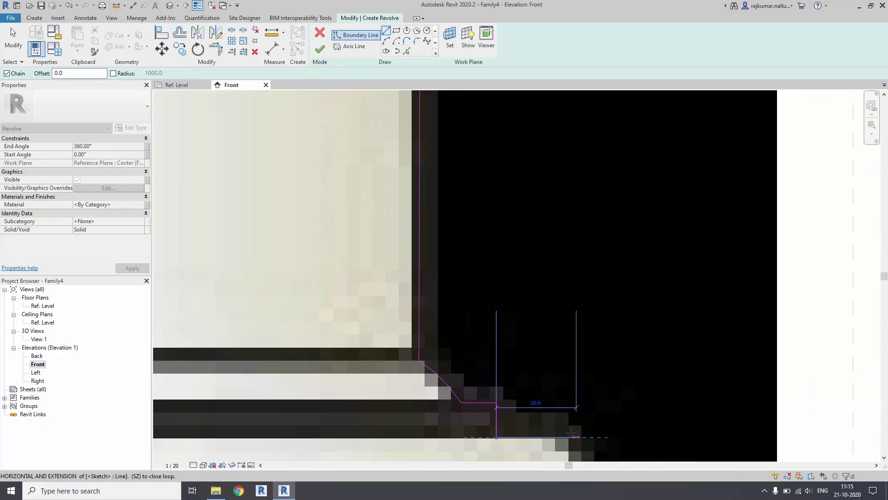
scroll(481, 393, "down", 2)
left_click(483, 319)
left_click(483, 343)
left_click(522, 342)
left_click(522, 383)
scroll(523, 383, "down", 2)
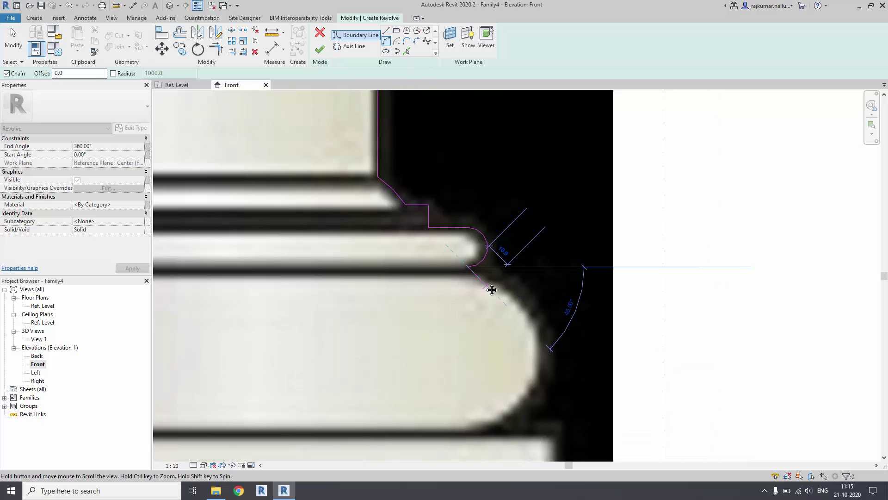
left_click(491, 217)
left_click(486, 407)
left_click(532, 324)
Run straight lines from the base corner down to the Ref. Level
scroll(532, 324, "down", 1)
key("l")
key("i")
scroll(530, 355, "up", 2)
left_click(530, 356)
scroll(529, 356, "down", 2)
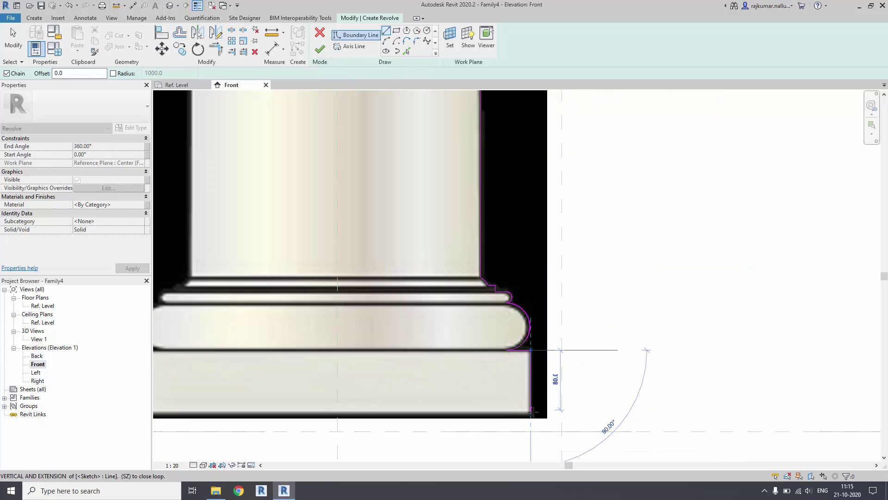
left_click(530, 431)
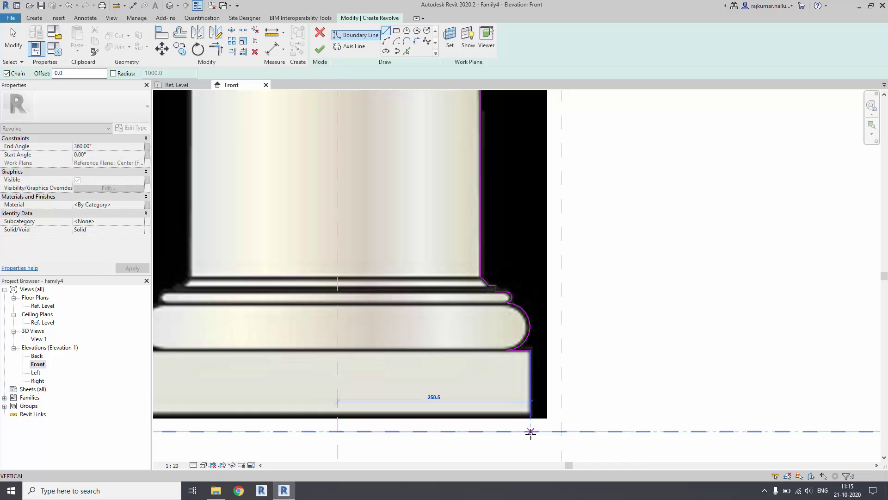
key("Escape")
key("Escape")
scroll(531, 415, "down", 2)
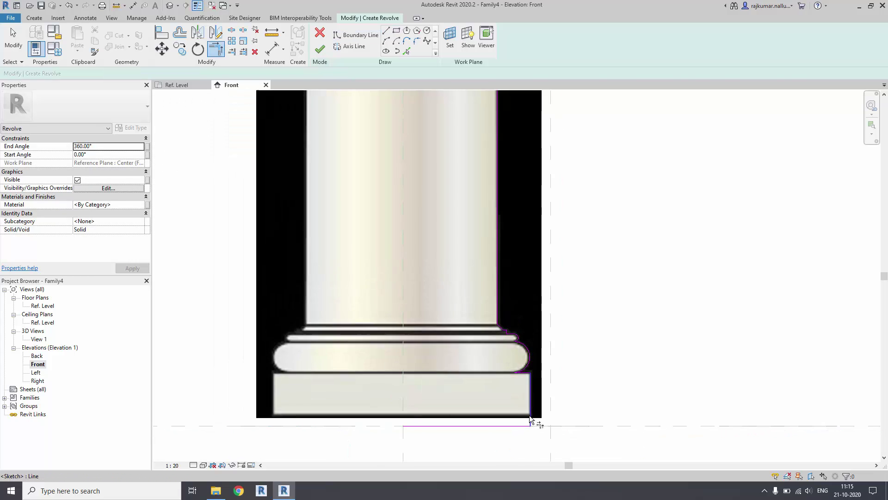
key("t")
key("r")
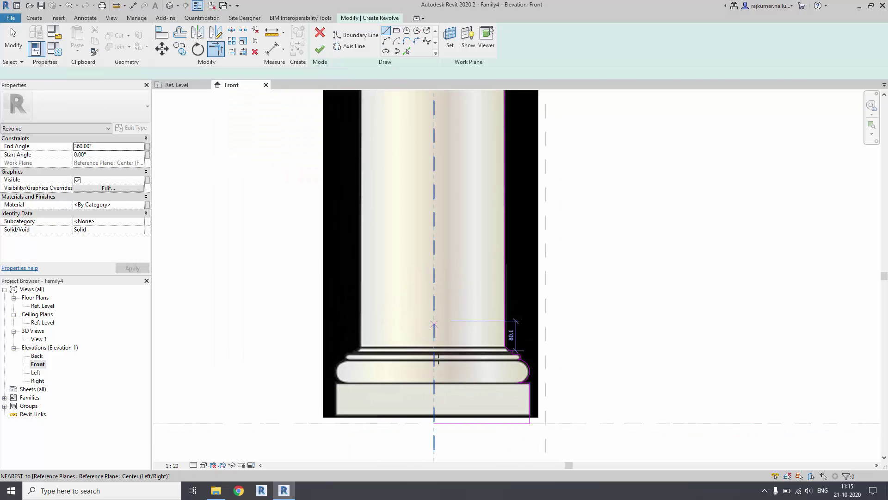
Draw the closing line up the column centre and trim the profile corners
left_click(387, 32)
left_click(434, 423)
left_click(434, 305)
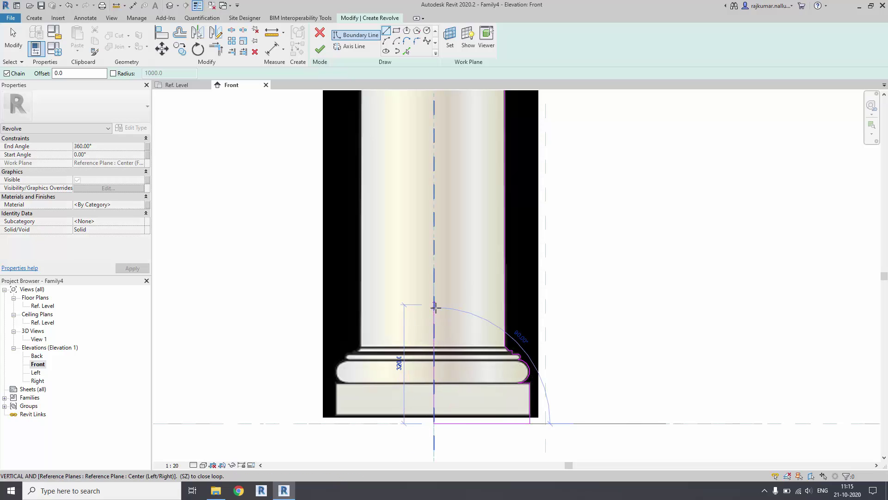
key("Escape")
key("t")
key("r")
left_click(434, 358)
scroll(443, 355, "down", 5)
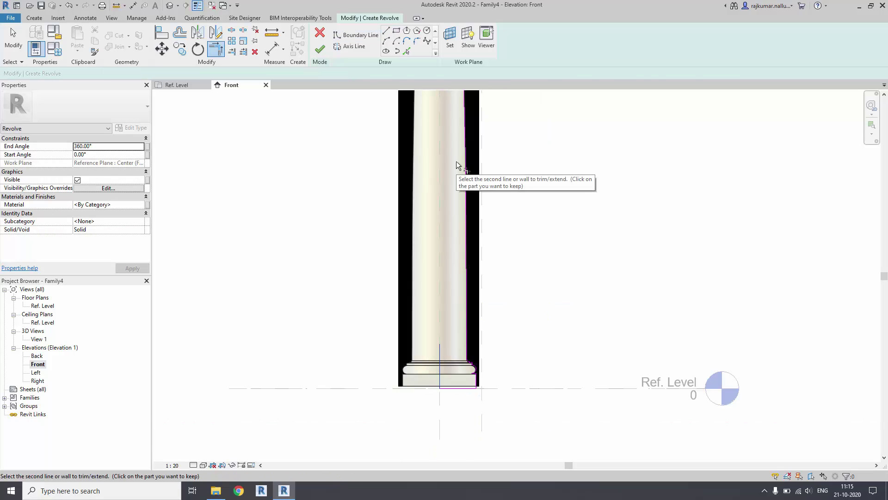
middle_click_drag(456, 165, 442, 357)
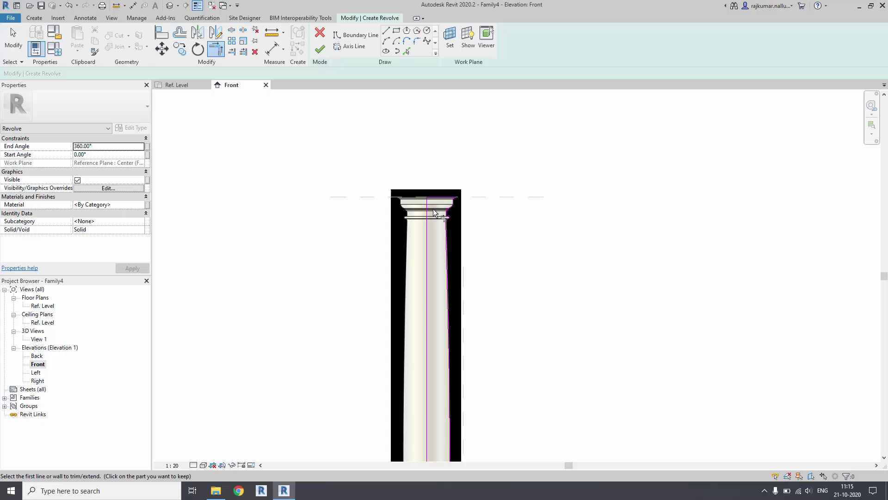
Draw the rotation Axis Line along the column's centre plane
left_click(354, 47)
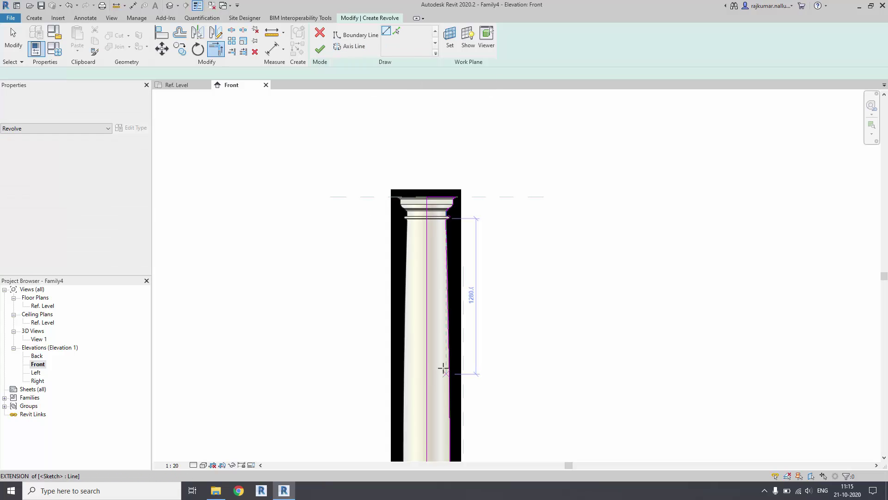
left_click(427, 347)
left_click(427, 368)
scroll(435, 372, "down", 4)
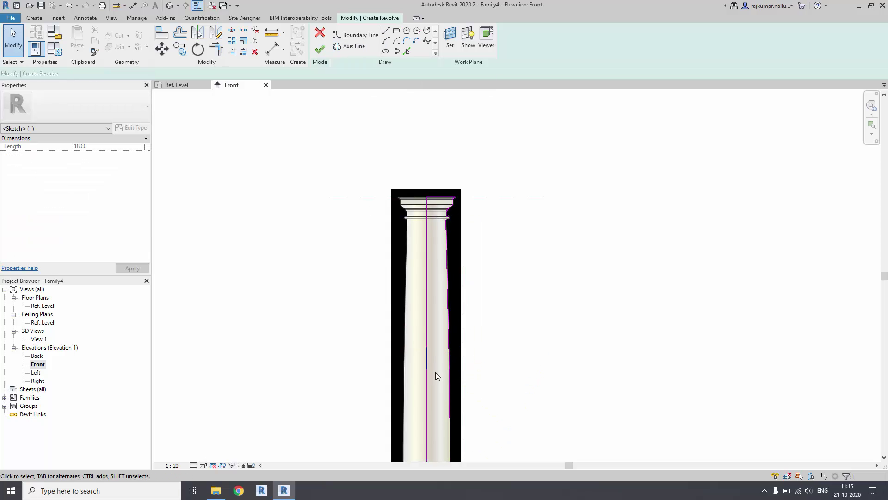
scroll(430, 377, "up", 2)
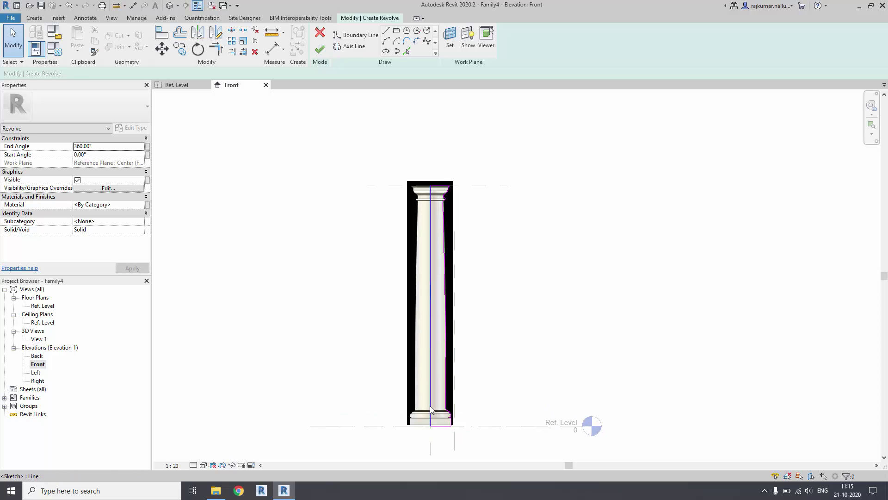
scroll(434, 420, "up", 1)
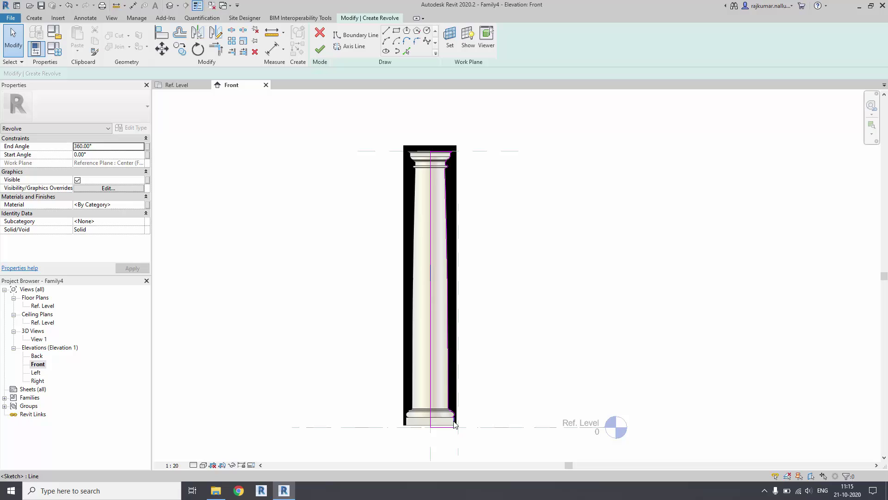
Tab-select the whole closed profile loop to check it, then clear the selection
key("Tab")
left_click(456, 425)
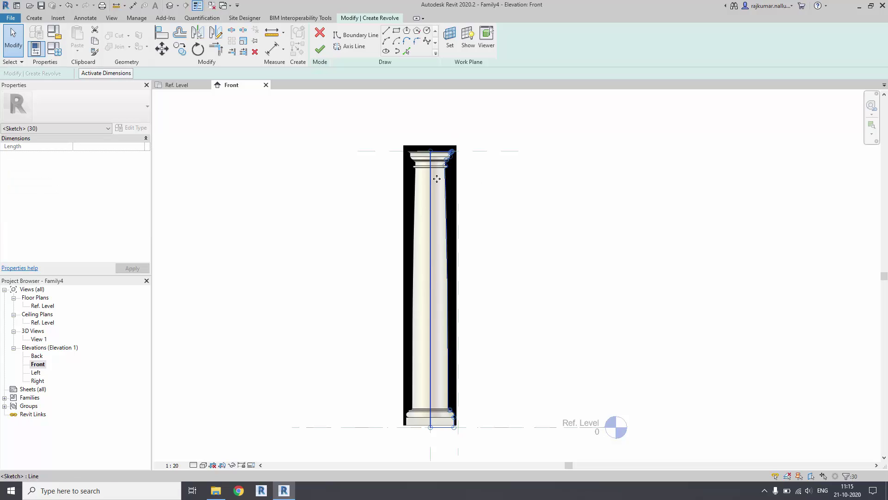
scroll(444, 169, "up", 2)
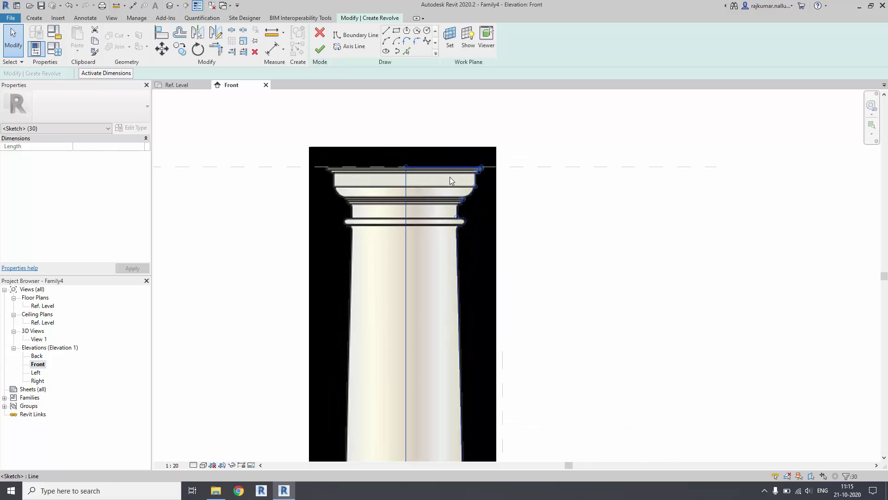
scroll(398, 235, "down", 2)
scroll(416, 207, "down", 1)
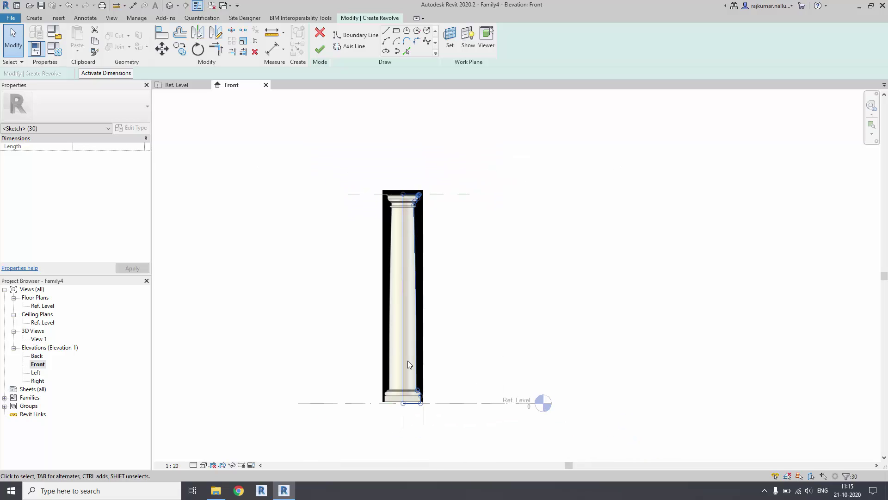
scroll(407, 360, "up", 2)
key("Escape")
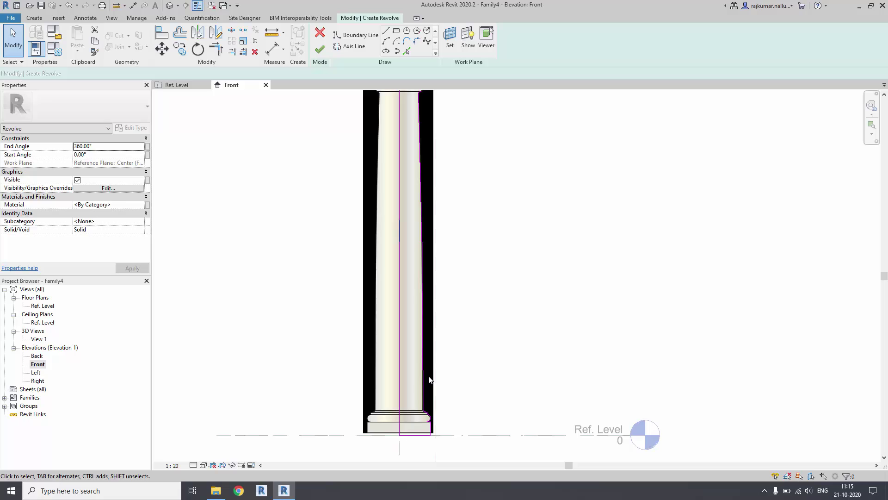
Finish the revolve sketch and delete the traced column image
left_click(320, 50)
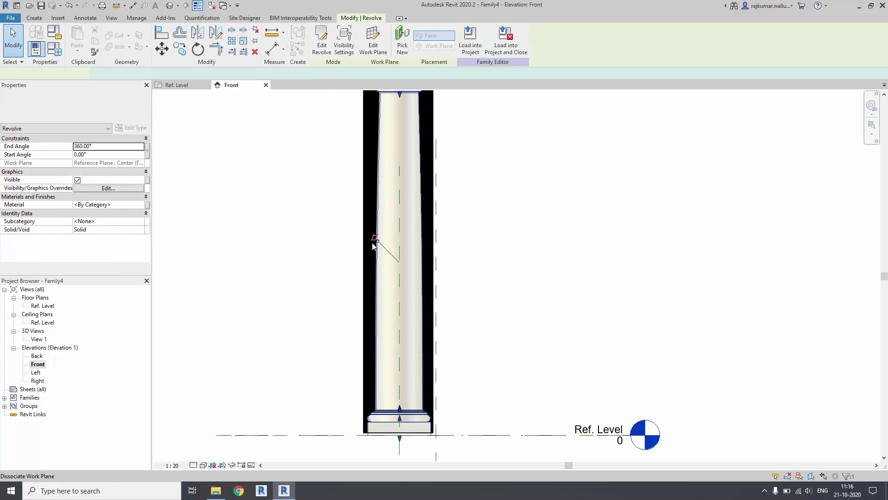
left_click(364, 276)
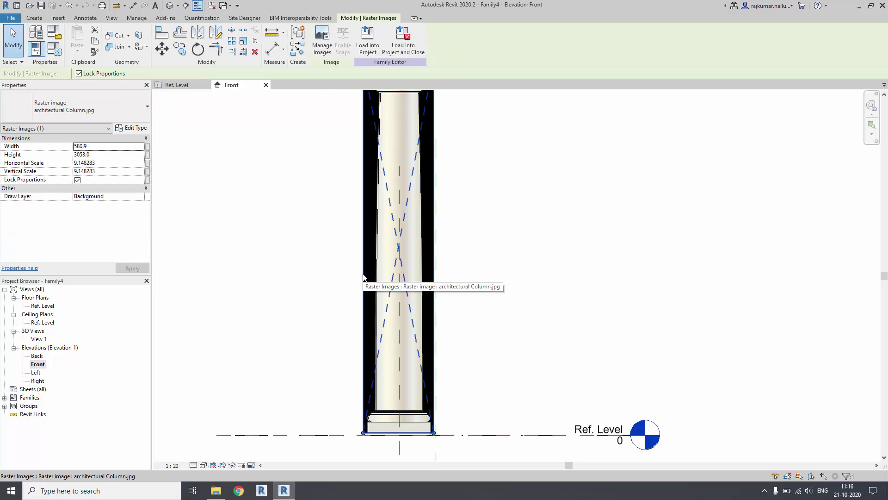
key("Delete")
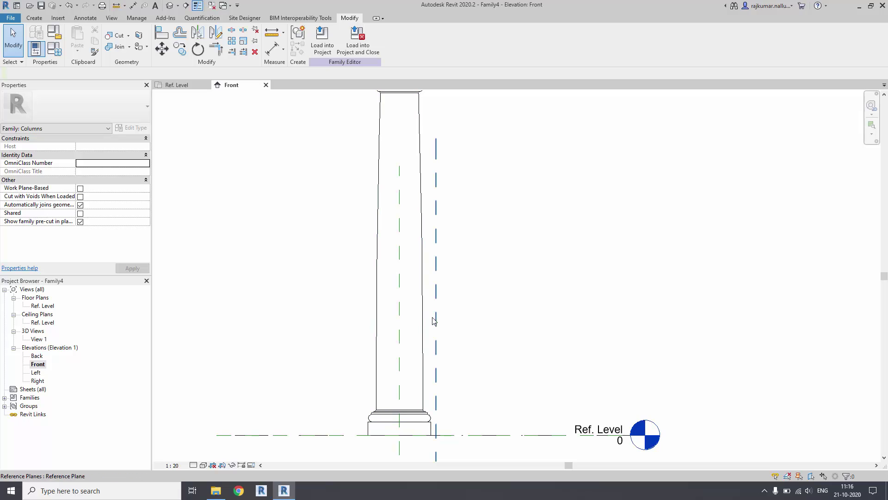
Drag the outer reference plane to 380 from the column axis
left_click(436, 318)
mouse_move(437, 317)
left_mouse_down()
mouse_move(463, 320)
mouse_move(445, 305)
left_mouse_up()
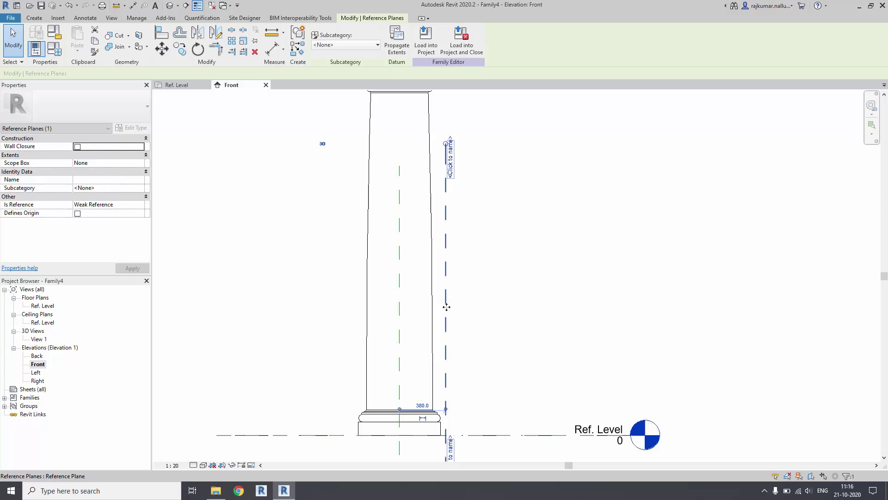
scroll(455, 309, "down", 2)
scroll(450, 295, "up", 2)
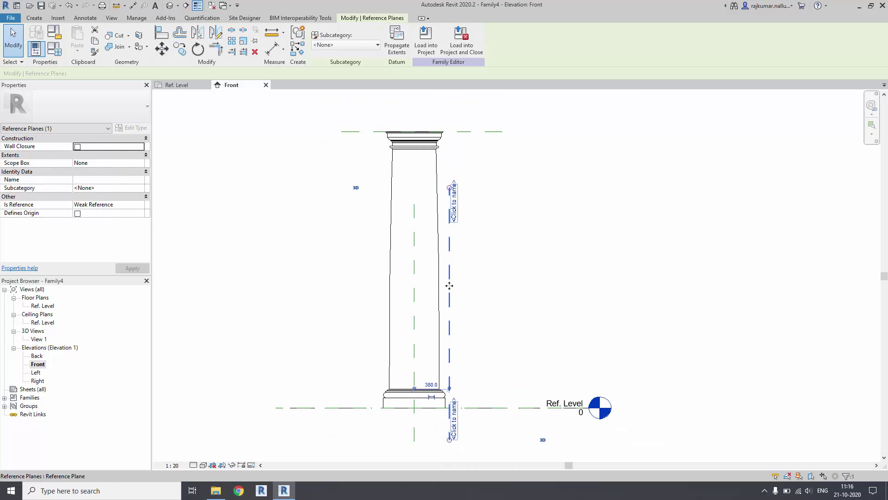
left_click(475, 294)
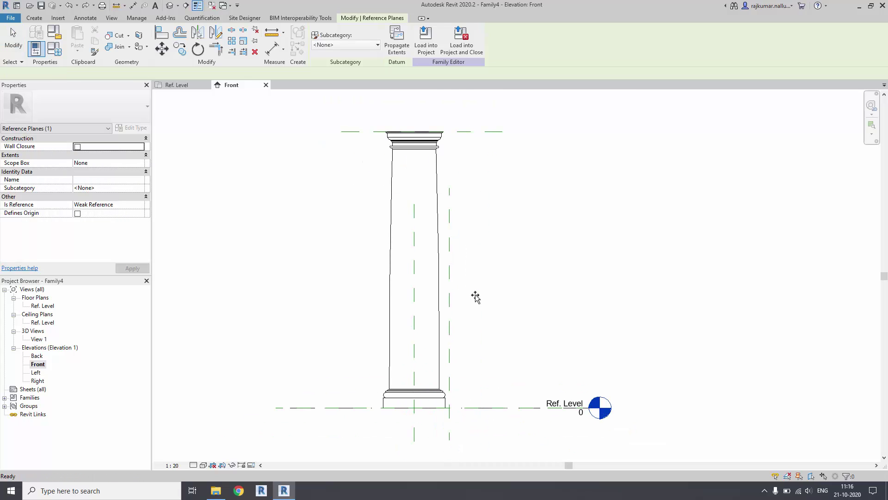
Re-edit the revolve, window-select all profile lines, and finish the sketch again
double_click(441, 300)
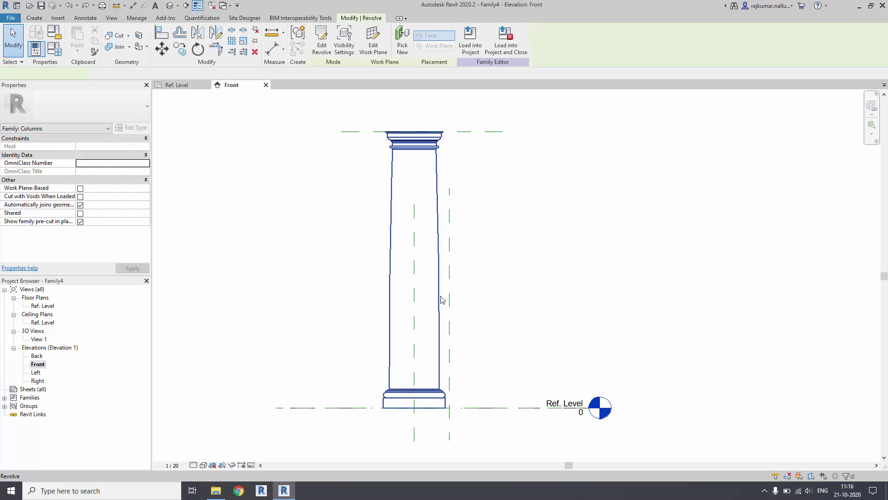
left_click_drag(423, 118, 478, 433)
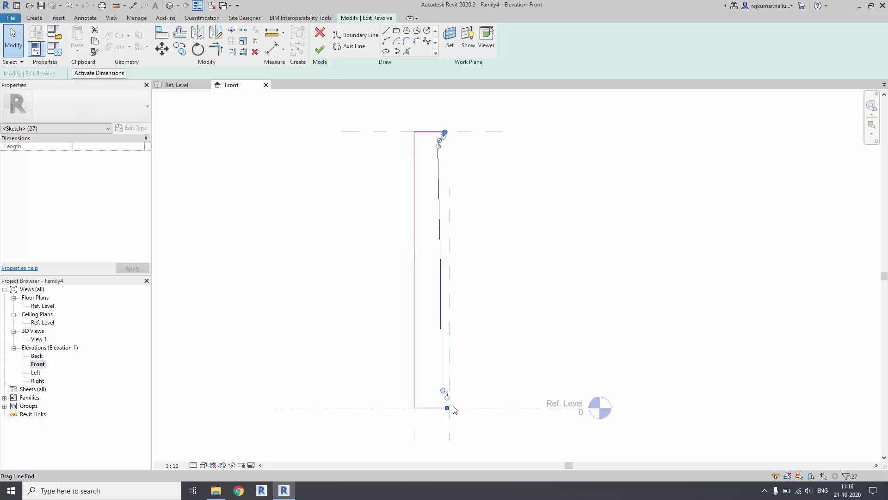
scroll(446, 409, "up", 4)
scroll(448, 407, "up", 2)
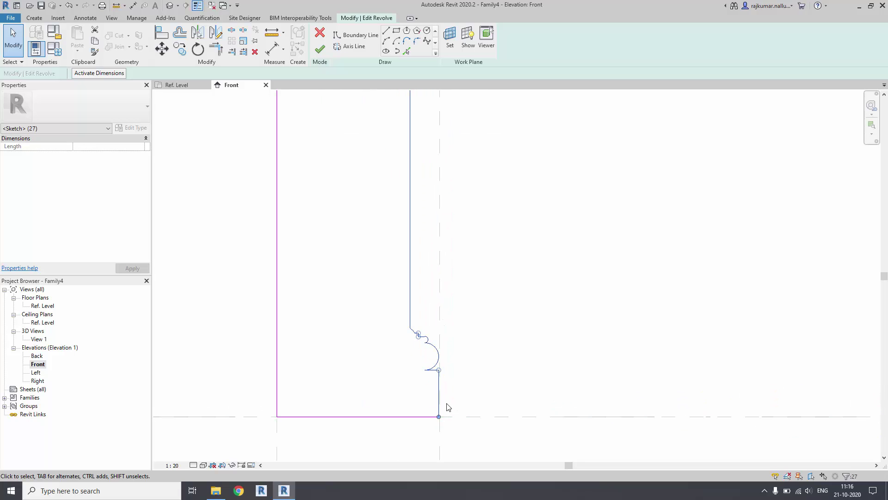
scroll(441, 399, "up", 2)
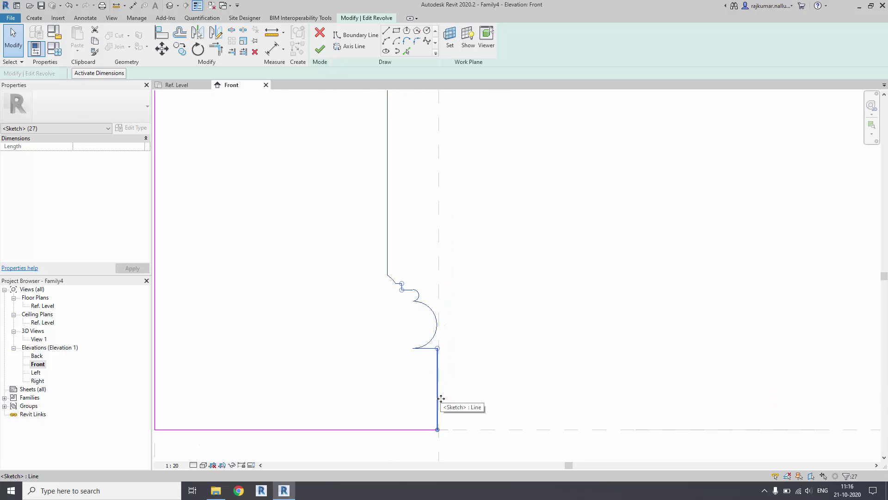
scroll(442, 399, "up", 2)
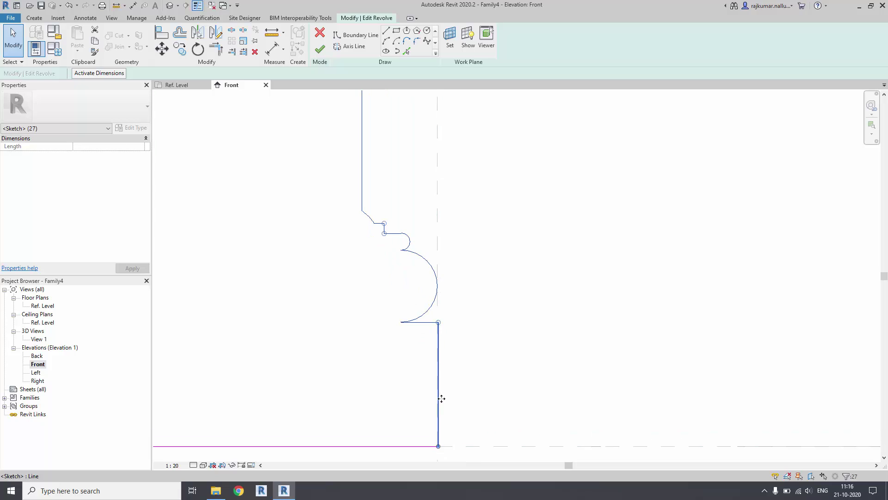
scroll(441, 398, "up", 1)
scroll(444, 397, "down", 5)
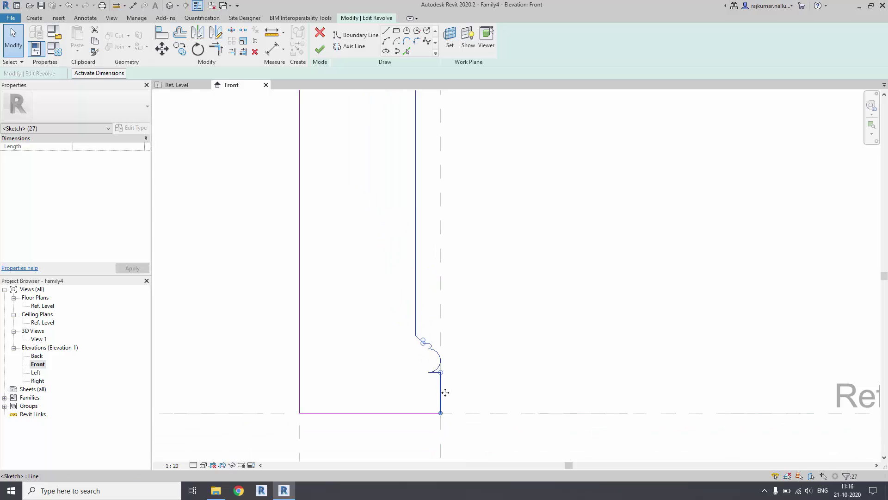
left_click(320, 50)
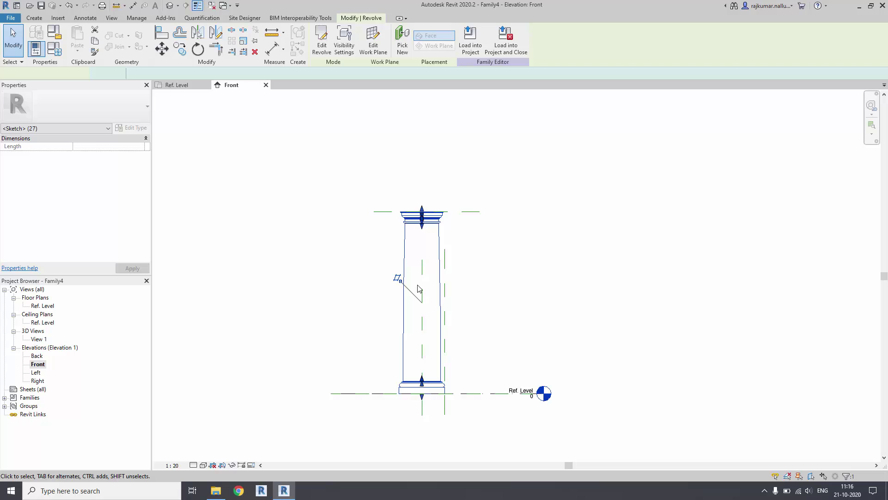
Open the Default 3D View in Realistic visual style and select the revolved column
key("Escape")
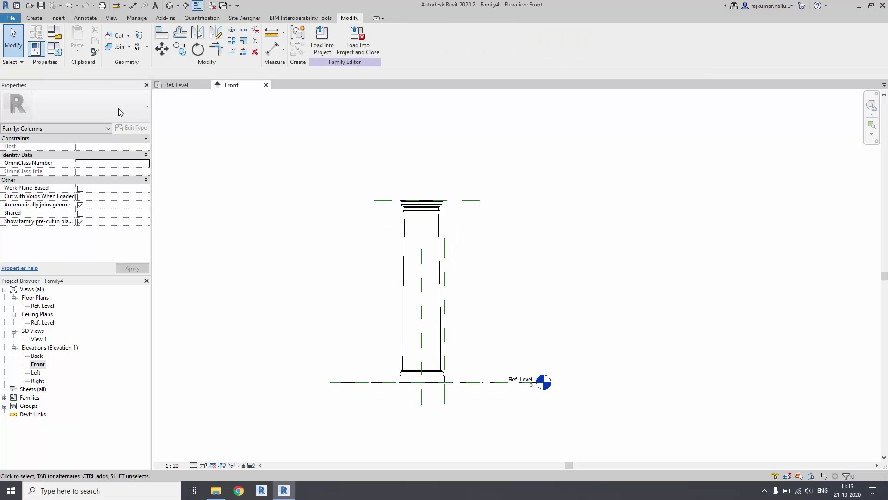
left_click(171, 6)
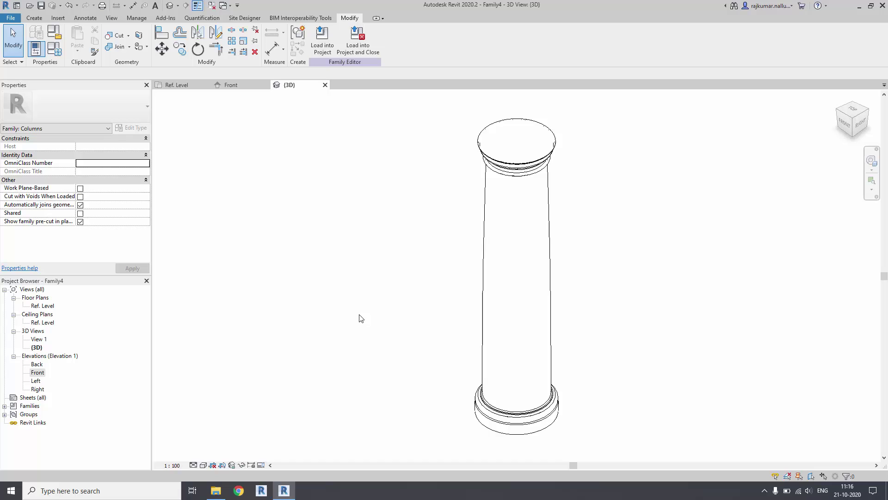
left_click(205, 465)
left_click(246, 448)
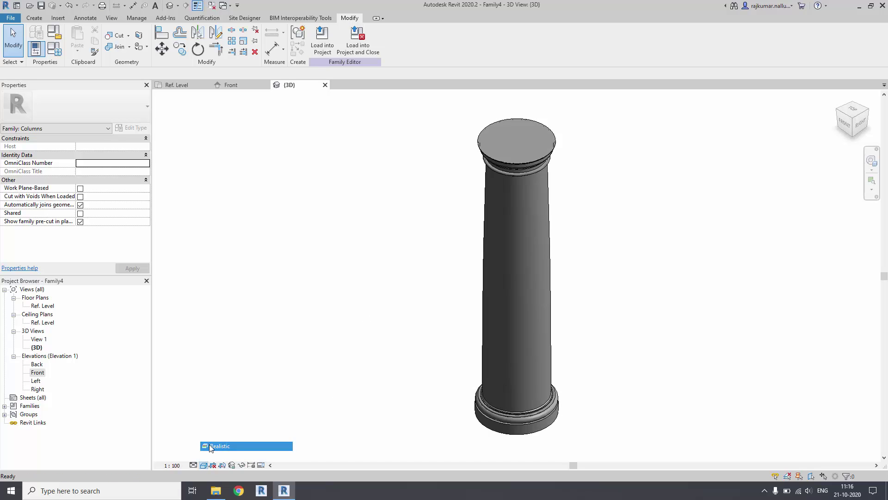
left_click(519, 317)
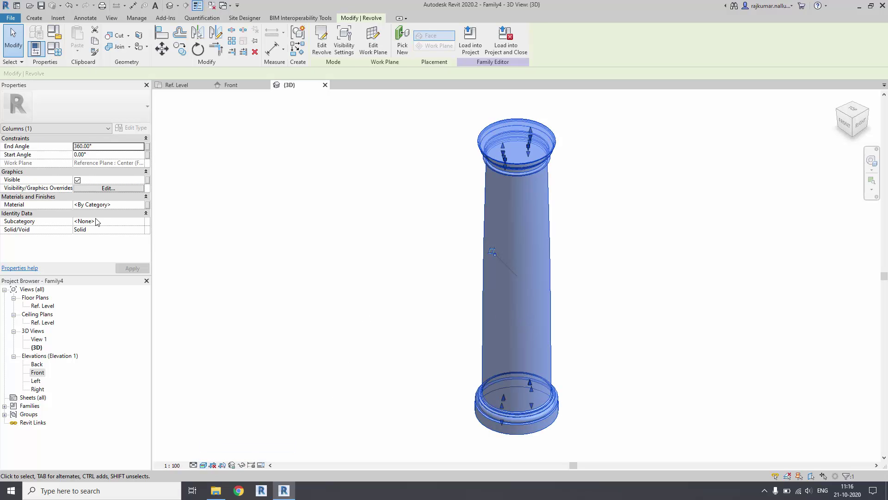
Create a new material in the Material Browser and rename it 'Granite White'
left_click(139, 206)
left_click(140, 206)
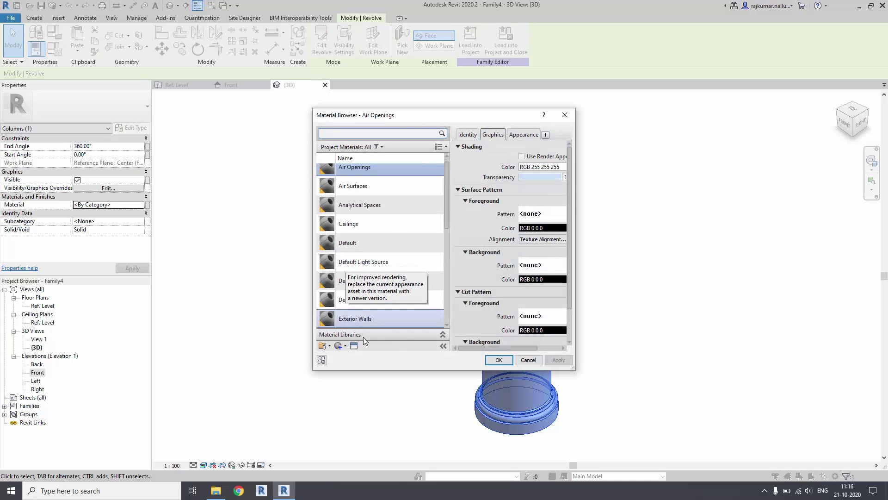
left_click(340, 346)
left_click(351, 355)
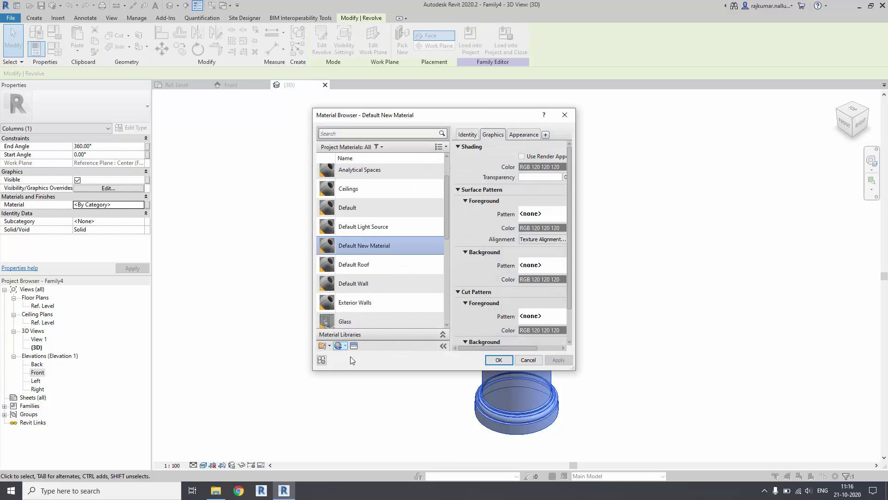
right_click(364, 243)
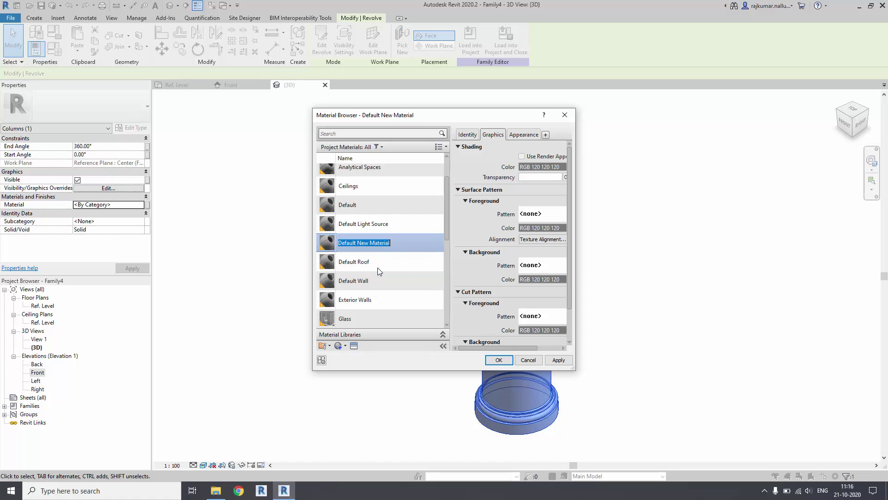
type("Granite ")
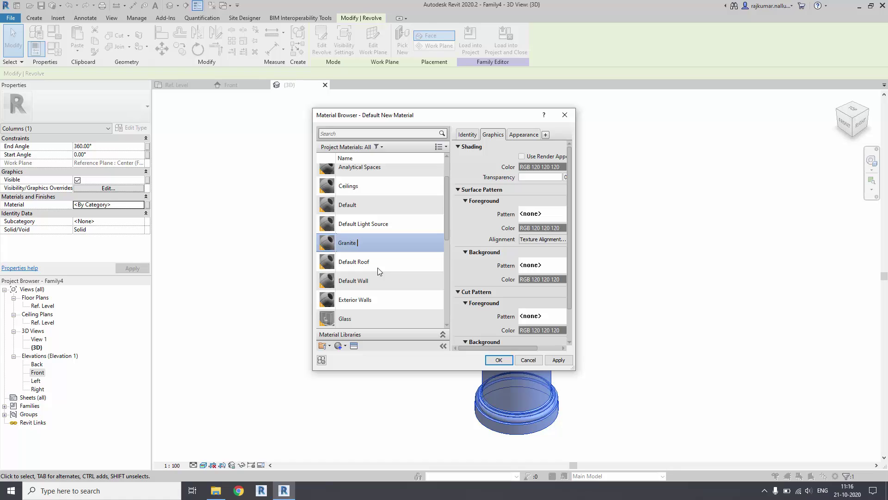
type("White")
key("Return")
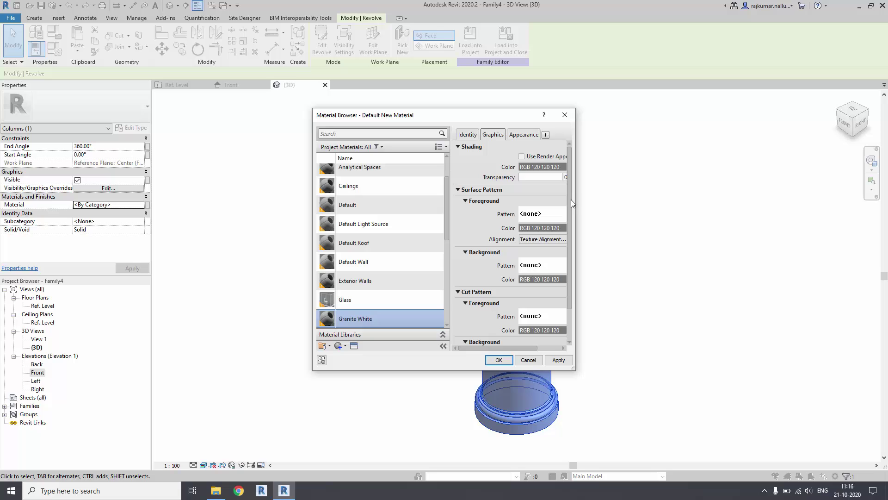
Set Granite White's appearance colour to RGB 235 235 235 with reflectivity enabled and apply it
left_click_drag(576, 203, 655, 206)
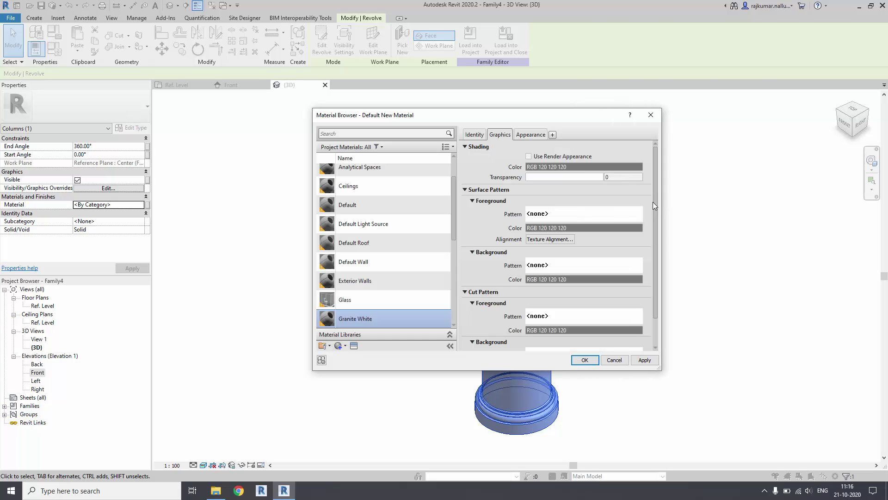
left_click(539, 157)
left_click(518, 135)
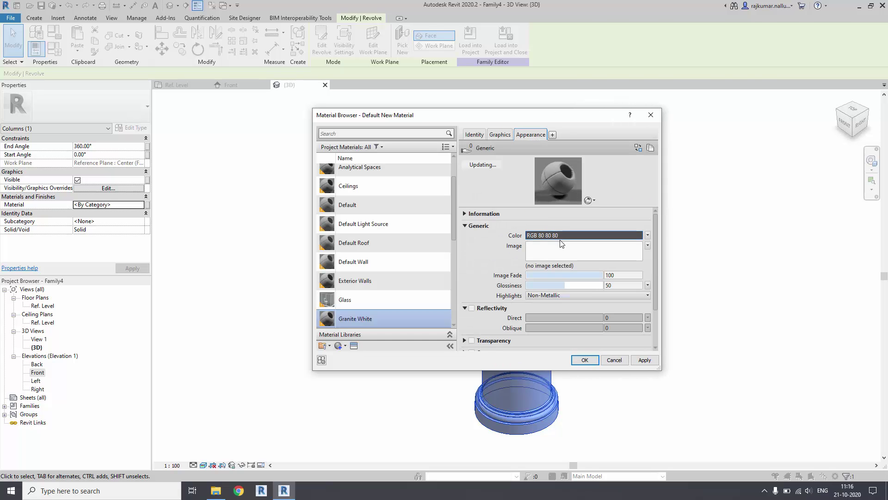
left_click_drag(587, 233, 589, 181)
left_click(525, 322)
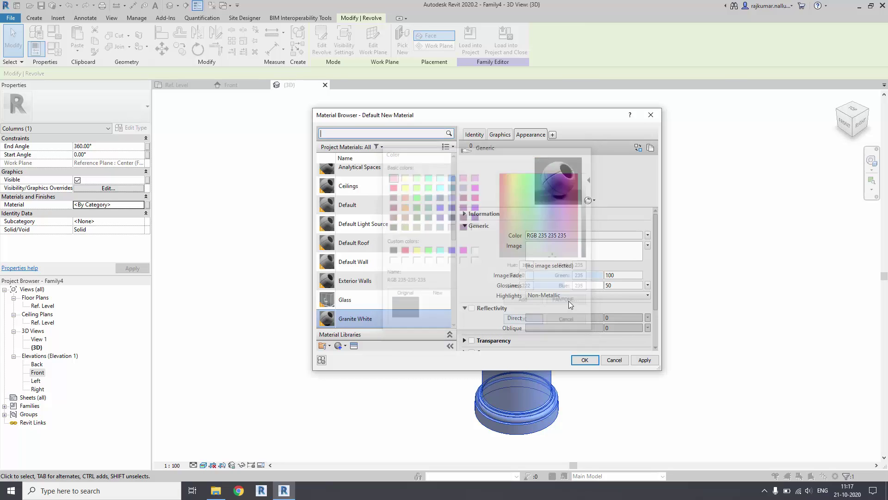
left_click(471, 307)
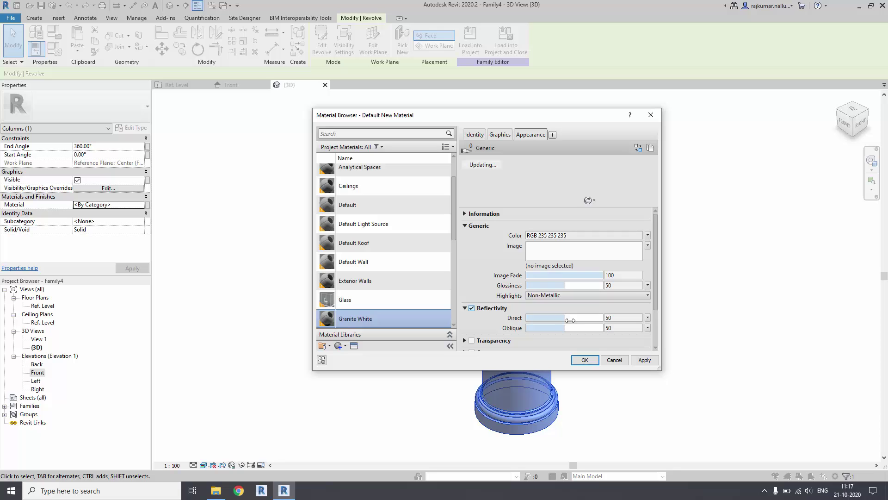
left_click_drag(565, 317, 540, 327)
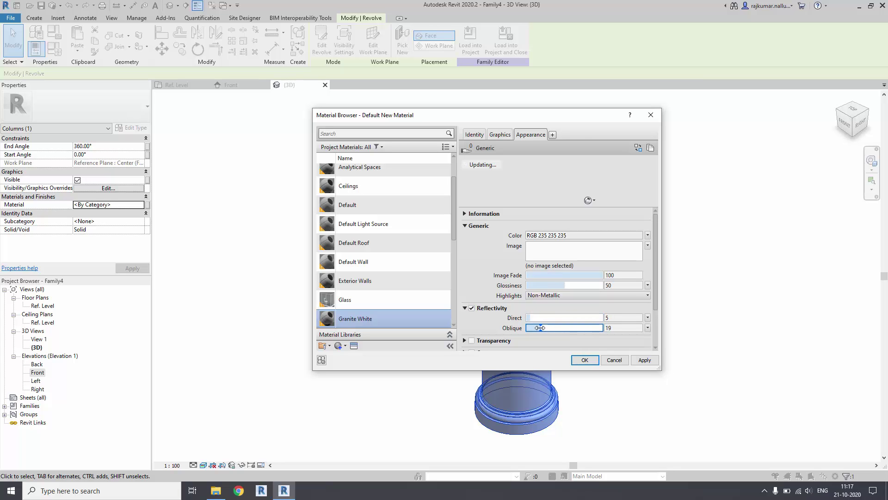
left_click(585, 359)
left_click(691, 366)
middle_click_drag(647, 377, 585, 327, "shift")
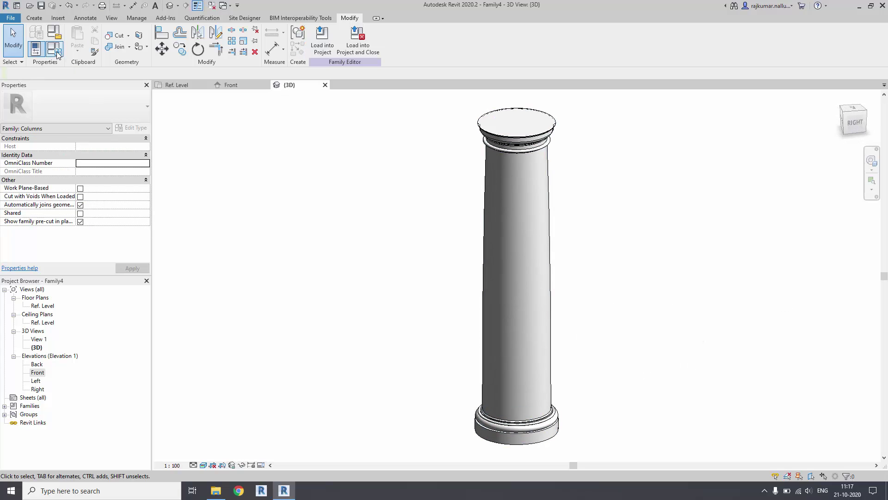
Change Column Radius to 250 in Family Types, then orbit and pan to view the slimmer column
left_click(36, 49)
left_click(299, 283)
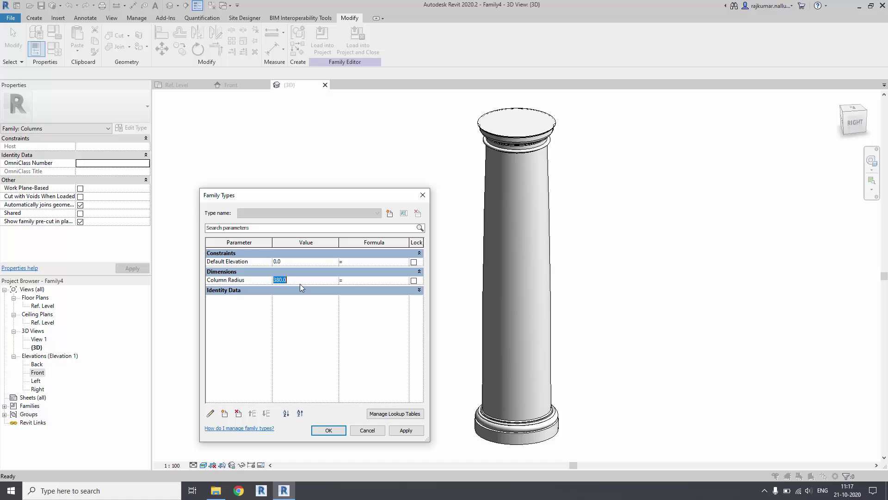
type("250")
left_click(406, 430)
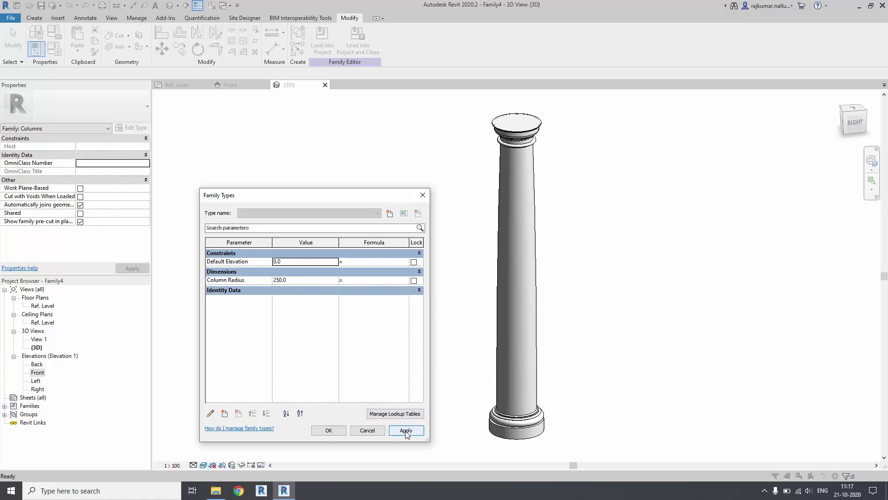
left_click(329, 430)
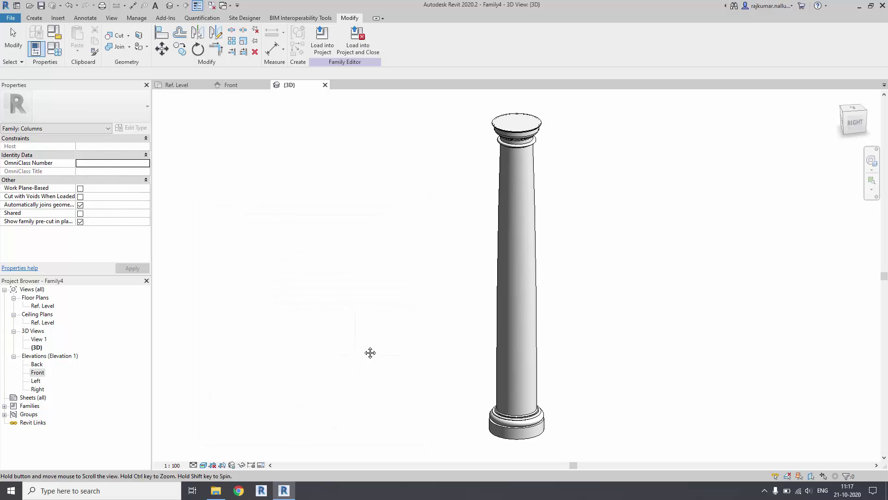
middle_click_drag(354, 355, 559, 381, "shift")
middle_click_drag(550, 315, 513, 313)
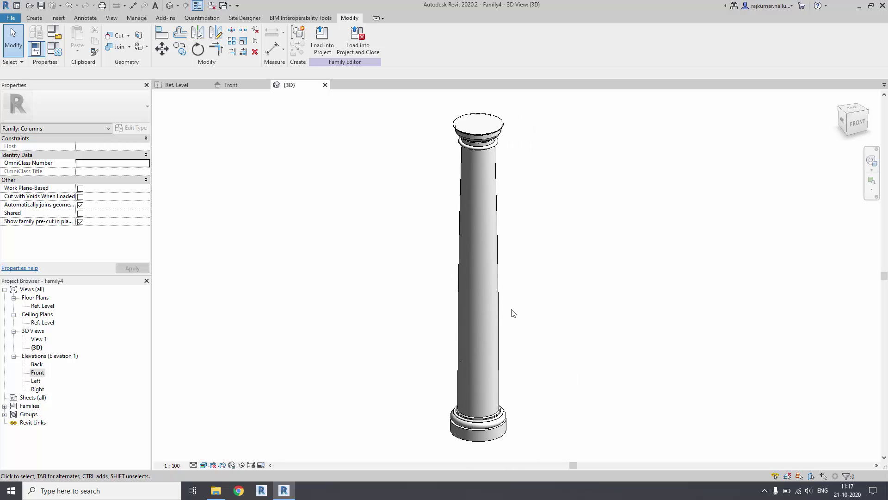